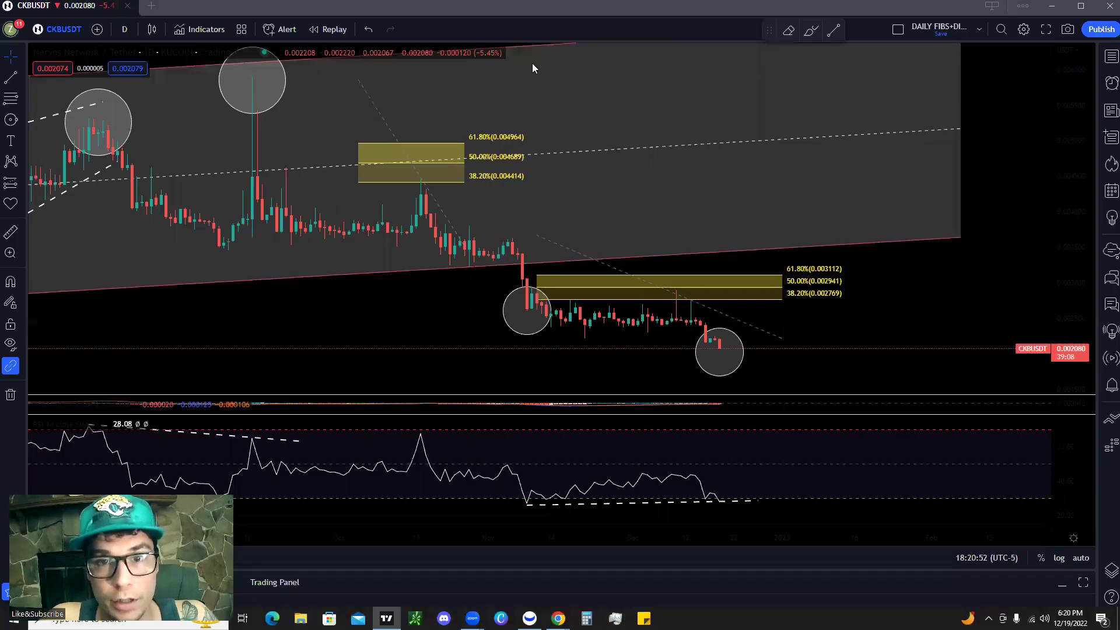
Step: Circle the upper Fibonacci zone freehand and mark its 61.80%, 50.00% and 38.20% levels
mouse_move(66, 117)
left_mouse_down()
mouse_move(65, 49)
mouse_move(34, 41)
mouse_move(71, 18)
left_mouse_up()
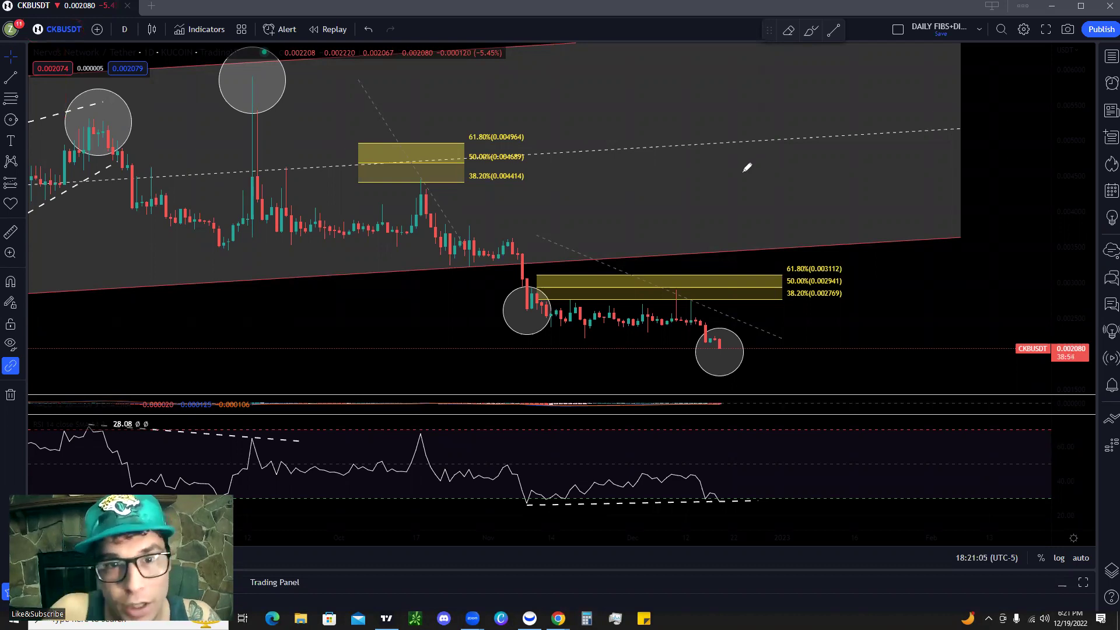
mouse_move(524, 130)
left_mouse_down()
mouse_move(402, 120)
mouse_move(563, 186)
left_mouse_up()
left_click_drag(476, 105, 447, 105)
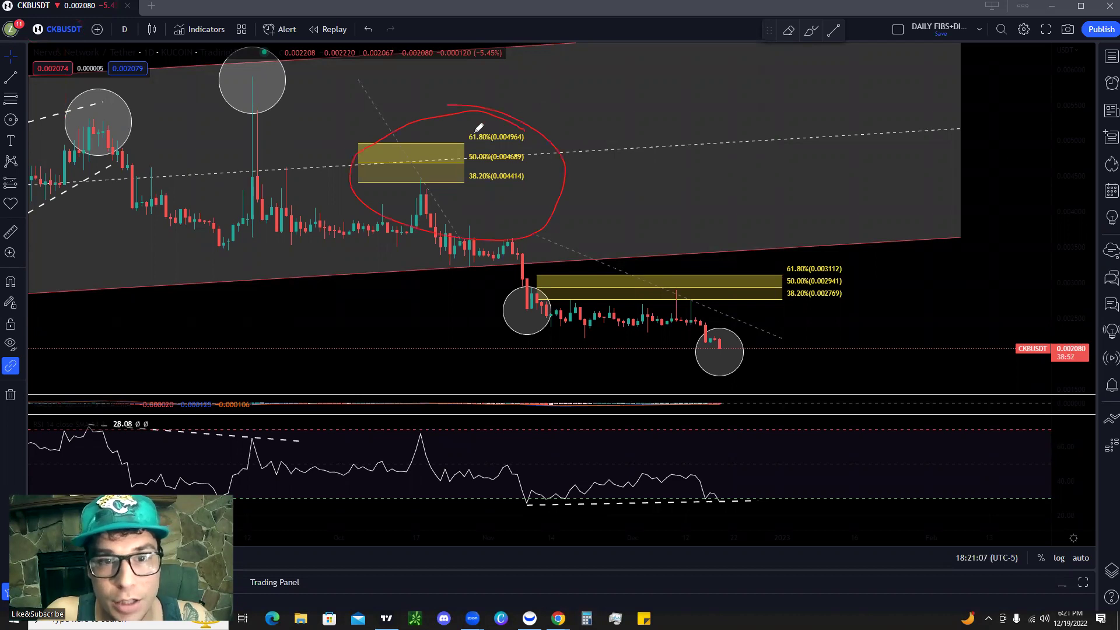
left_click_drag(466, 144, 541, 138)
left_click_drag(484, 166, 537, 175)
left_click_drag(467, 183, 526, 183)
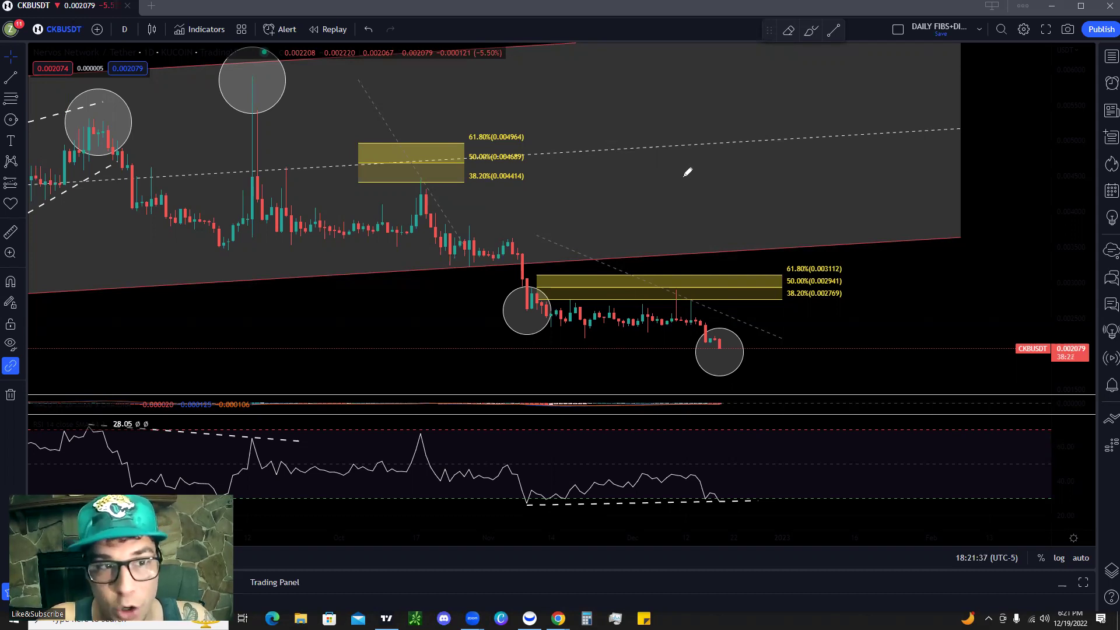
mouse_move(497, 341)
left_mouse_down()
mouse_move(497, 475)
mouse_move(471, 465)
mouse_move(534, 465)
left_mouse_up()
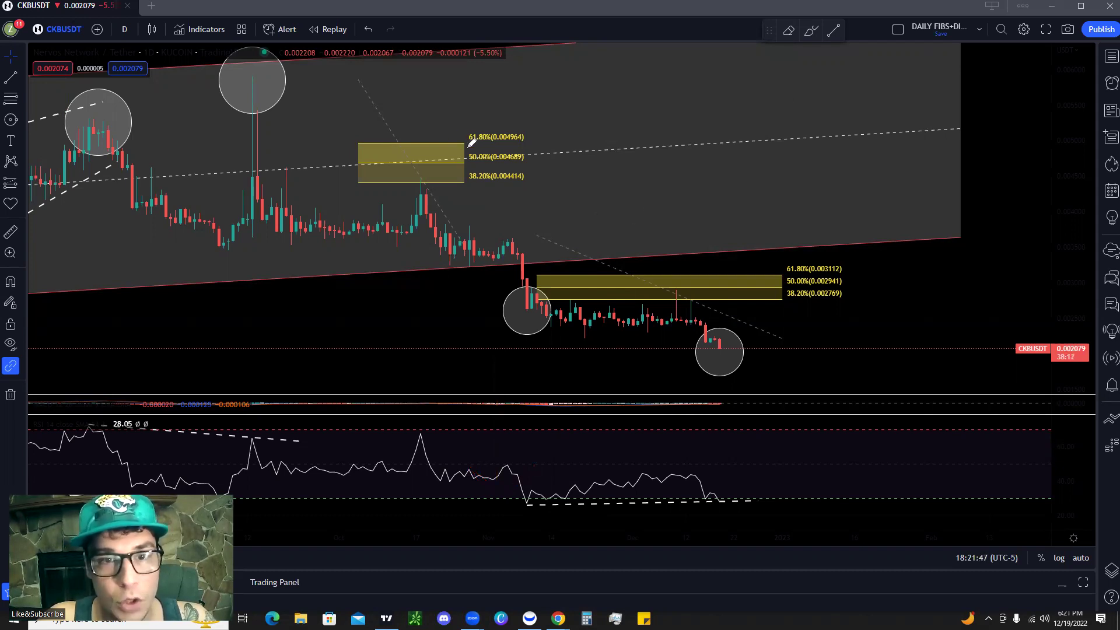
left_click_drag(511, 124, 446, 141)
left_click_drag(467, 195, 473, 109)
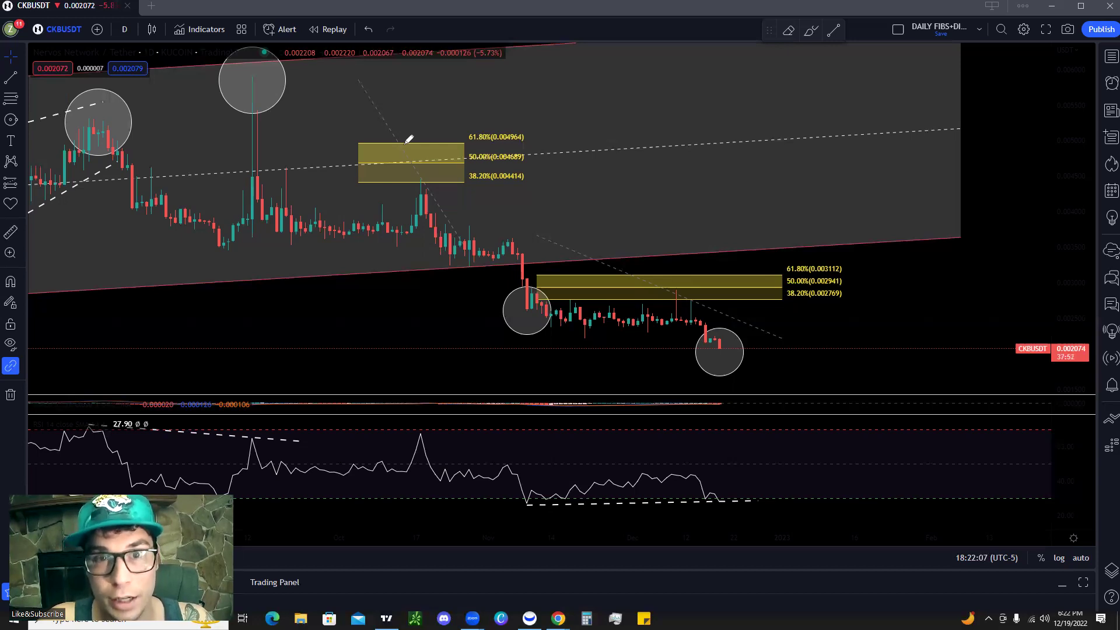
Step: Circle the large spike high and trace the decline, the rebound to the upper 38.20% level and the drop to the circled November low
mouse_move(274, 73)
left_mouse_down()
mouse_move(257, 52)
mouse_move(289, 46)
mouse_move(243, 92)
left_mouse_up()
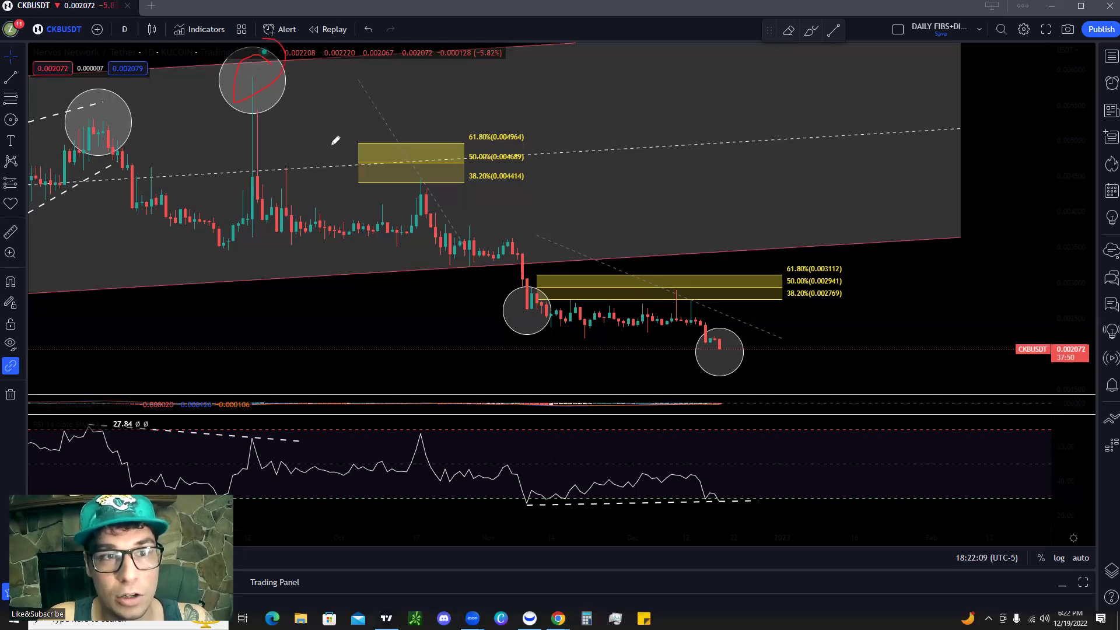
left_click_drag(393, 247, 399, 236)
mouse_move(252, 76)
left_mouse_down()
mouse_move(405, 240)
mouse_move(430, 172)
mouse_move(534, 185)
left_mouse_up()
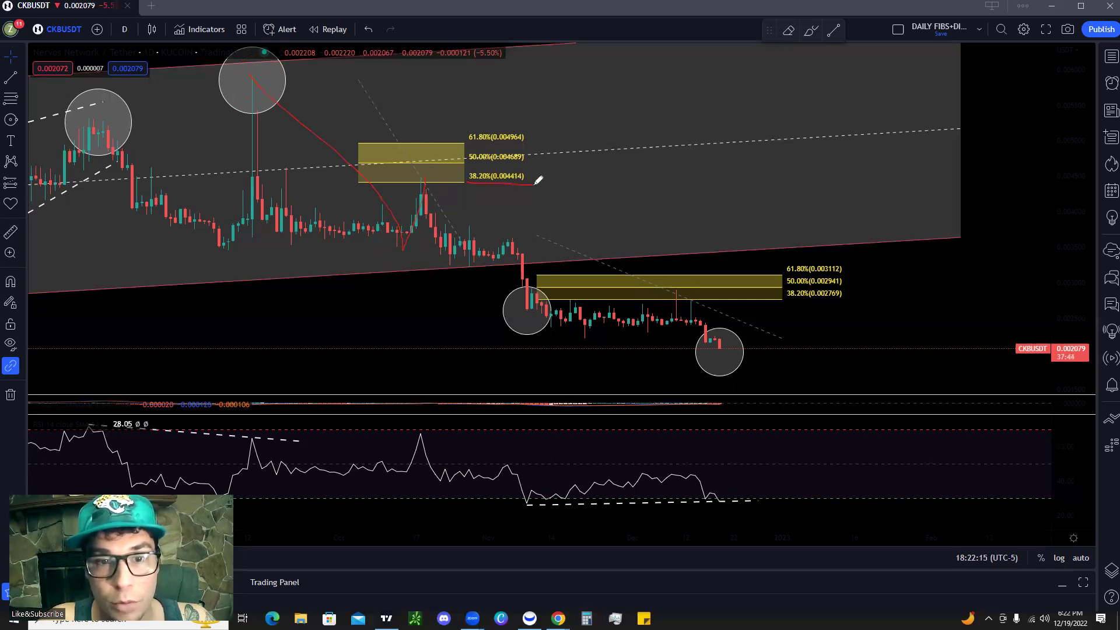
mouse_move(425, 175)
left_mouse_down()
mouse_move(529, 320)
mouse_move(534, 275)
left_mouse_up()
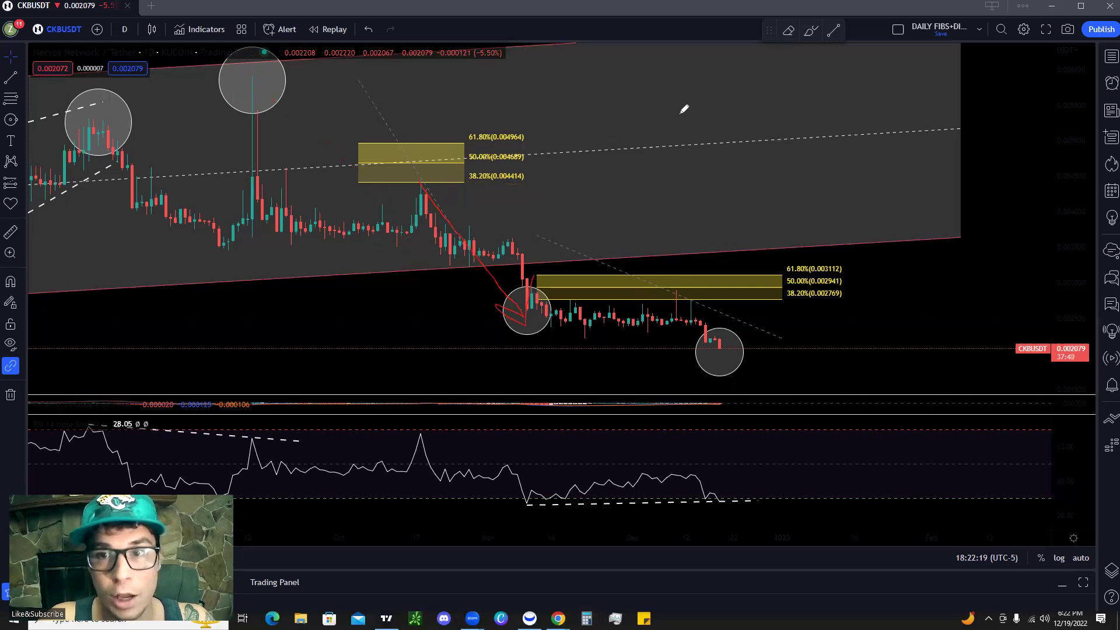
Step: Circle the swing high before the November breakdown, mark the following low, and trace the move down and back up into the lower Fibonacci zone
key("Escape")
left_click_drag(883, 323, 882, 225)
left_click_drag(1054, 275, 1038, 167)
left_click_drag(947, 167, 930, 250)
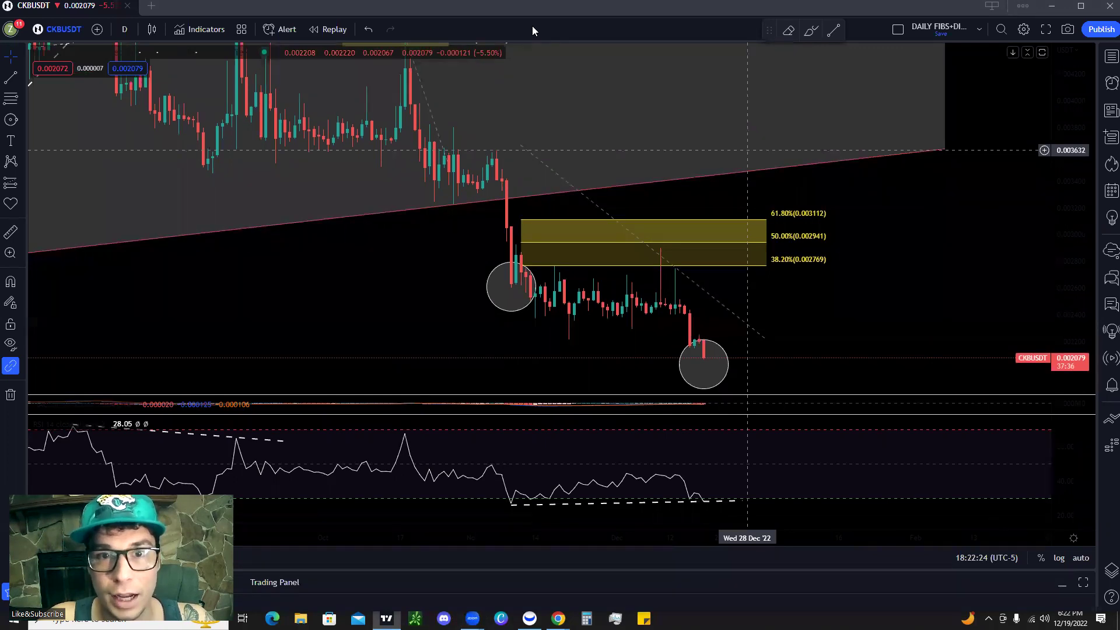
left_click_drag(495, 150, 512, 141)
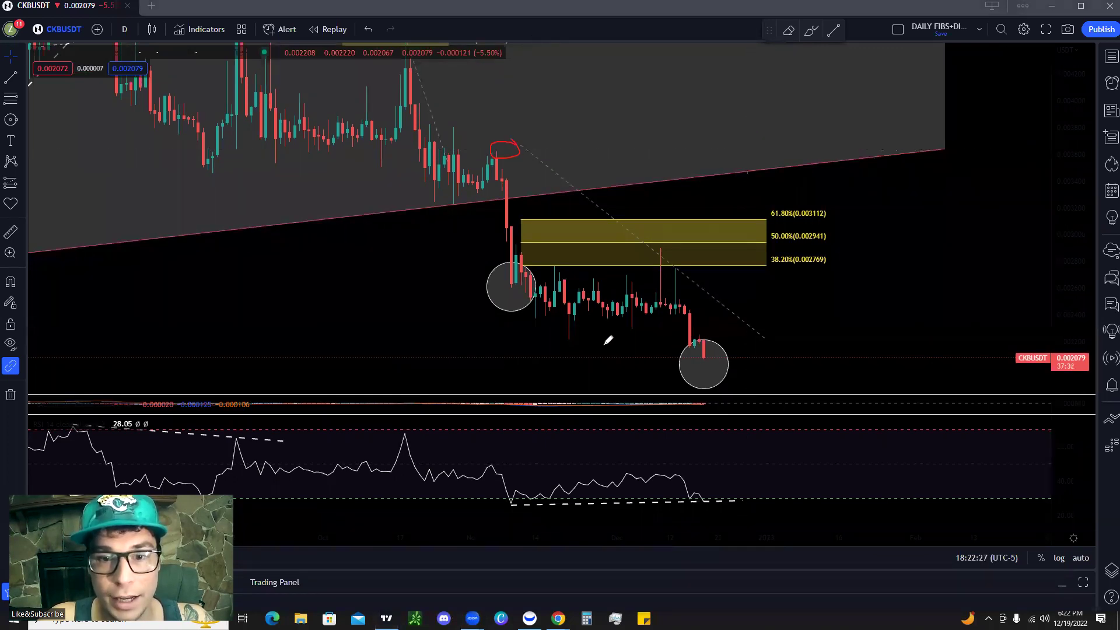
mouse_move(573, 326)
left_mouse_down()
mouse_move(583, 344)
mouse_move(569, 326)
left_mouse_up()
mouse_move(492, 152)
left_mouse_down()
mouse_move(531, 270)
mouse_move(630, 301)
mouse_move(659, 248)
left_mouse_up()
Step: Underline the lower zone's 38.20% and 50.00% levels and trace the rejection from the December spike down past the earlier lows
left_click_drag(758, 268, 827, 267)
left_click_drag(762, 242, 815, 247)
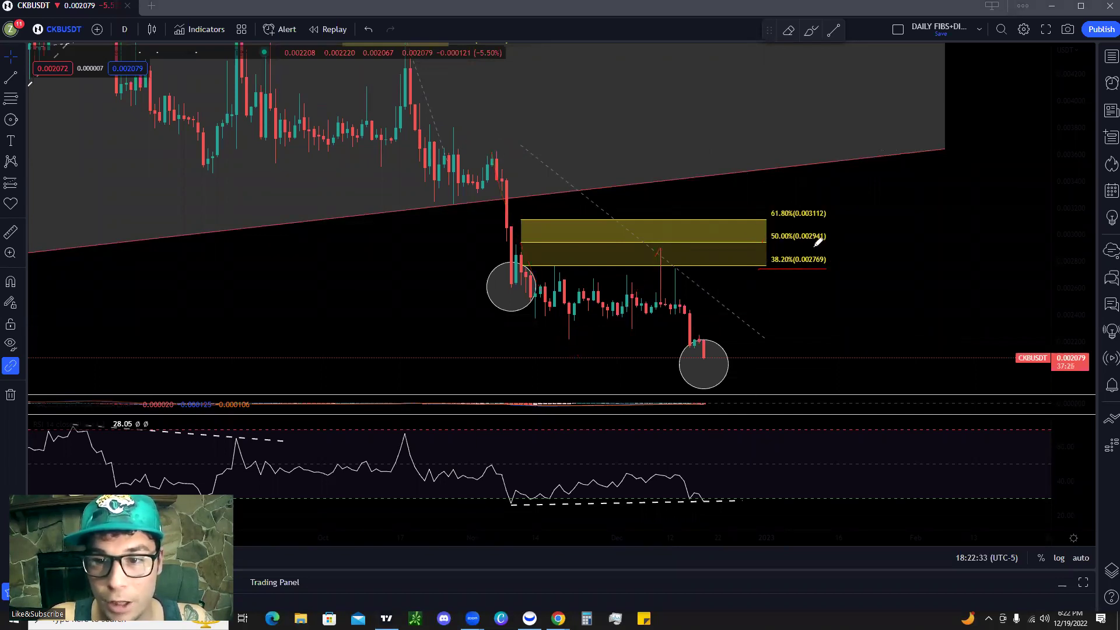
mouse_move(659, 248)
left_mouse_down()
mouse_move(705, 341)
mouse_move(697, 349)
left_mouse_up()
left_click_drag(551, 337, 811, 338)
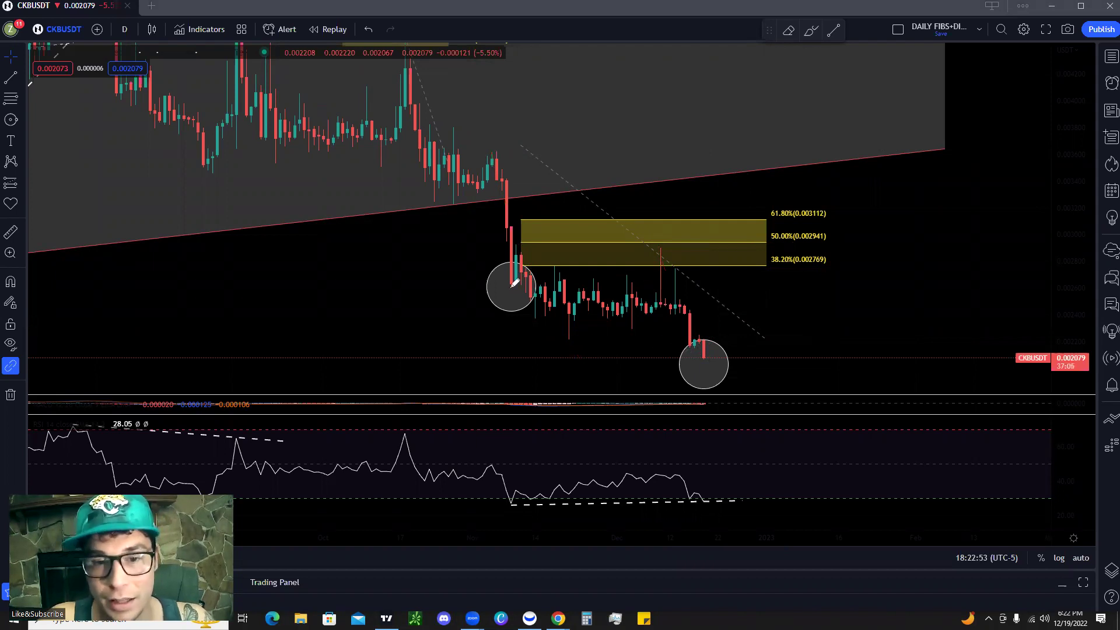
Step: Mark the two circled price lows and their matching RSI lows, with freehand lines along each pair to show the divergence
left_click_drag(514, 281, 515, 304)
left_click_drag(697, 344, 709, 369)
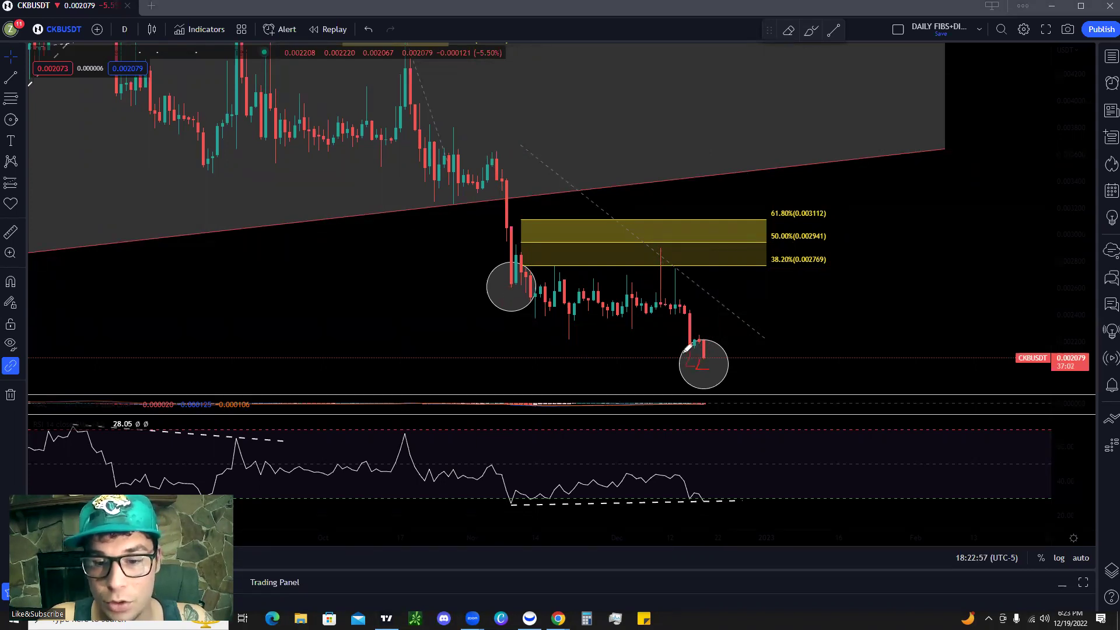
mouse_move(513, 494)
left_mouse_down()
mouse_move(500, 513)
mouse_move(522, 491)
left_mouse_up()
left_click_drag(709, 490, 700, 490)
mouse_move(506, 505)
left_mouse_down()
mouse_move(708, 487)
mouse_move(703, 501)
left_mouse_up()
mouse_move(518, 284)
left_mouse_down()
mouse_move(691, 368)
mouse_move(681, 336)
left_mouse_up()
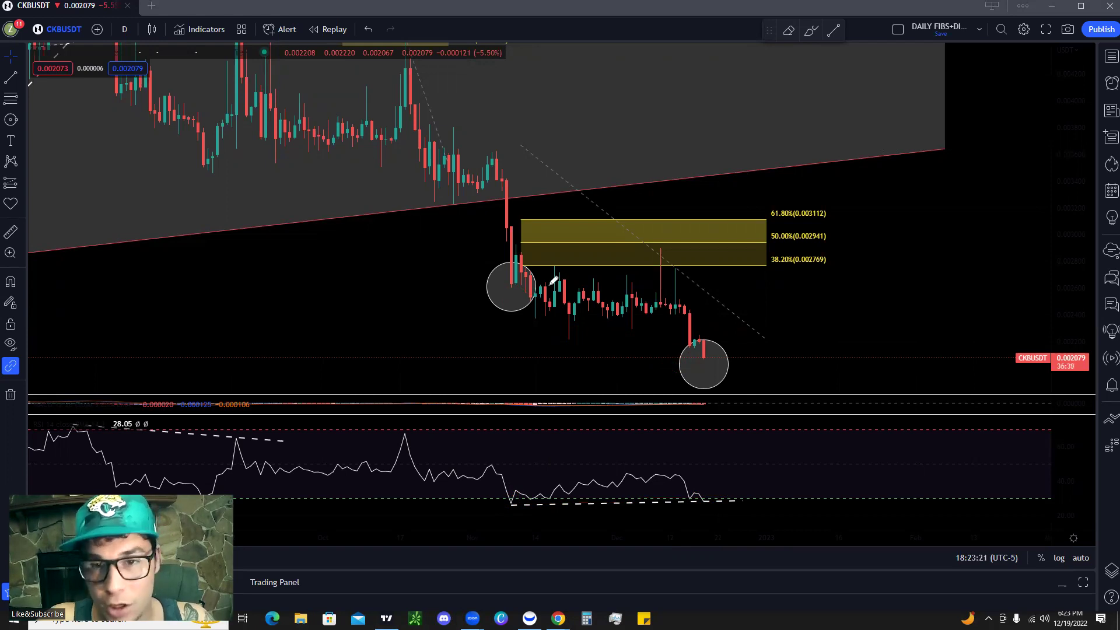
left_click_drag(514, 282, 727, 355)
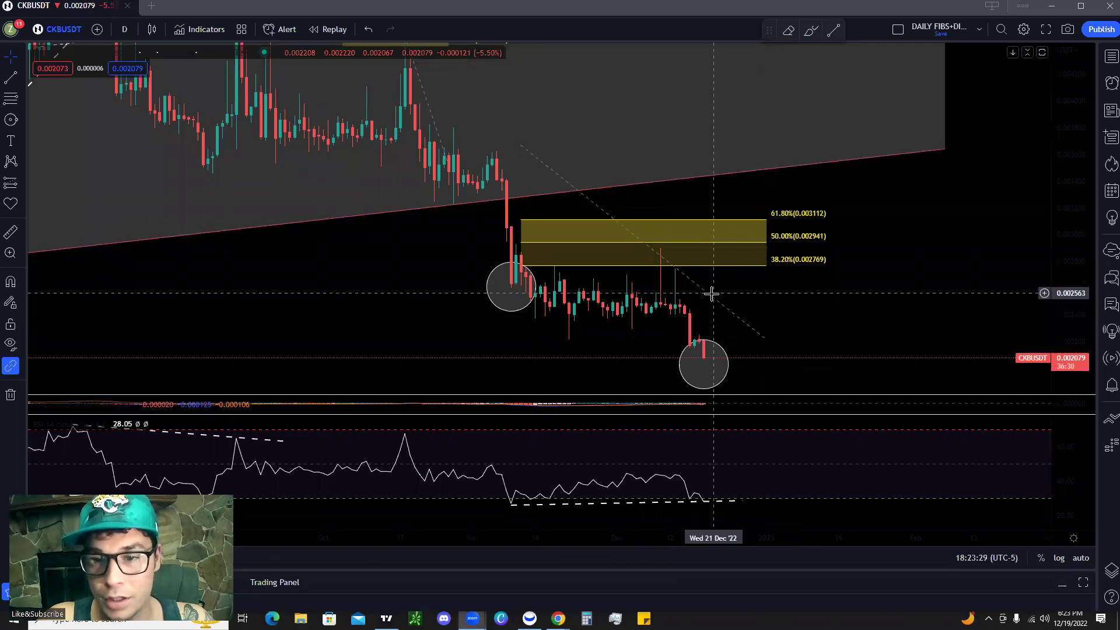
Step: Replace the lower Fibonacci retracement with a new one from 0.002899 on 11 Dec '22 to 0.002070 on 09 Jan '23
left_click(707, 271)
left_click(701, 30)
left_click(13, 96)
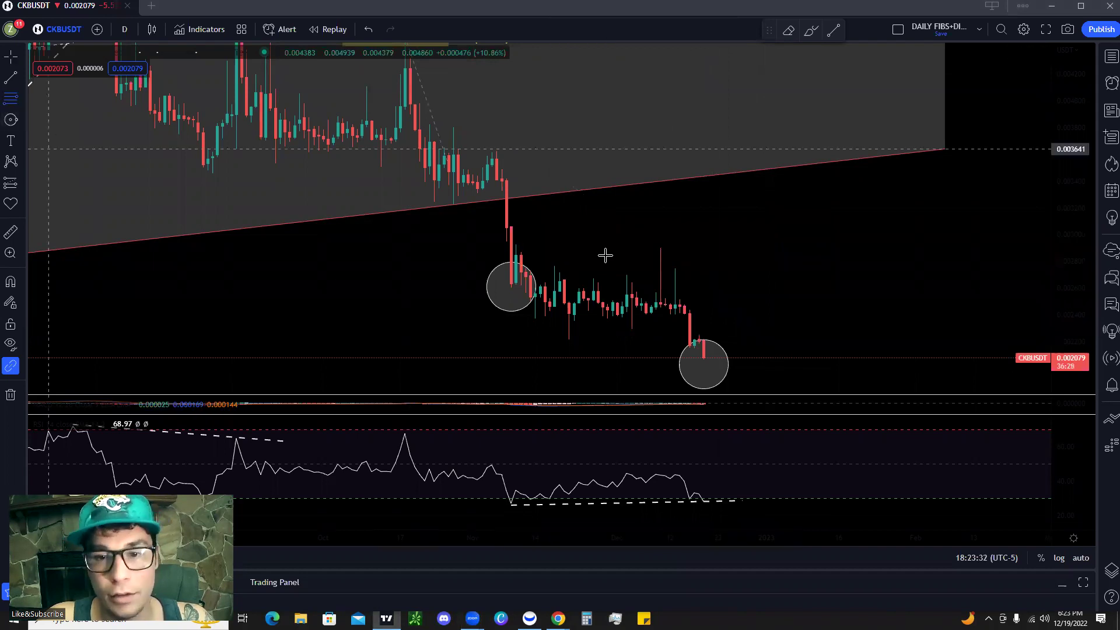
left_click(666, 249)
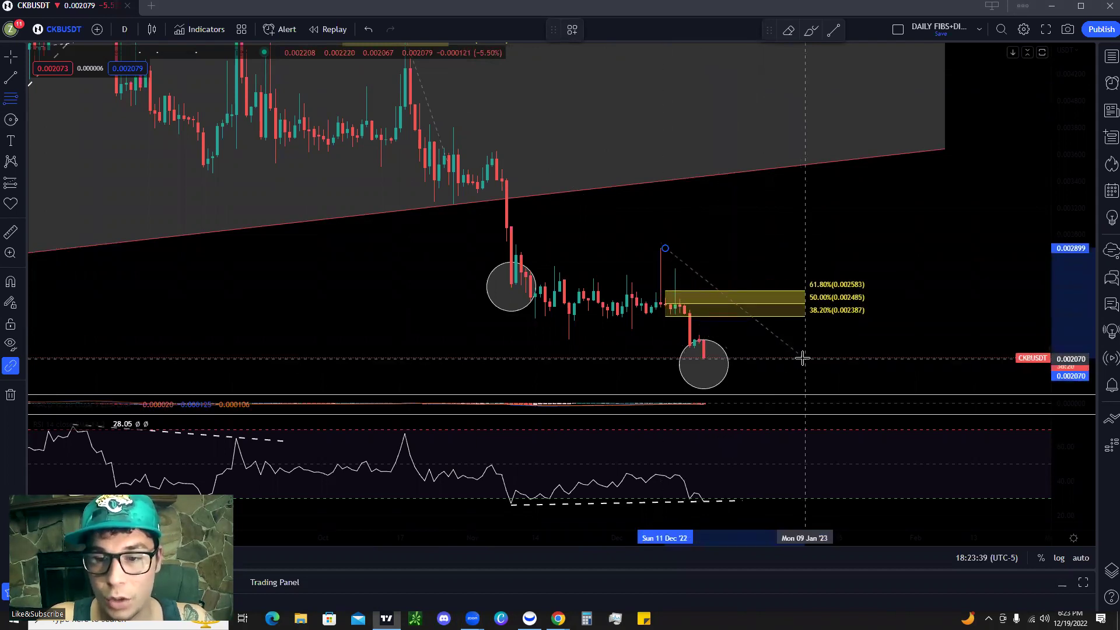
left_click(805, 359)
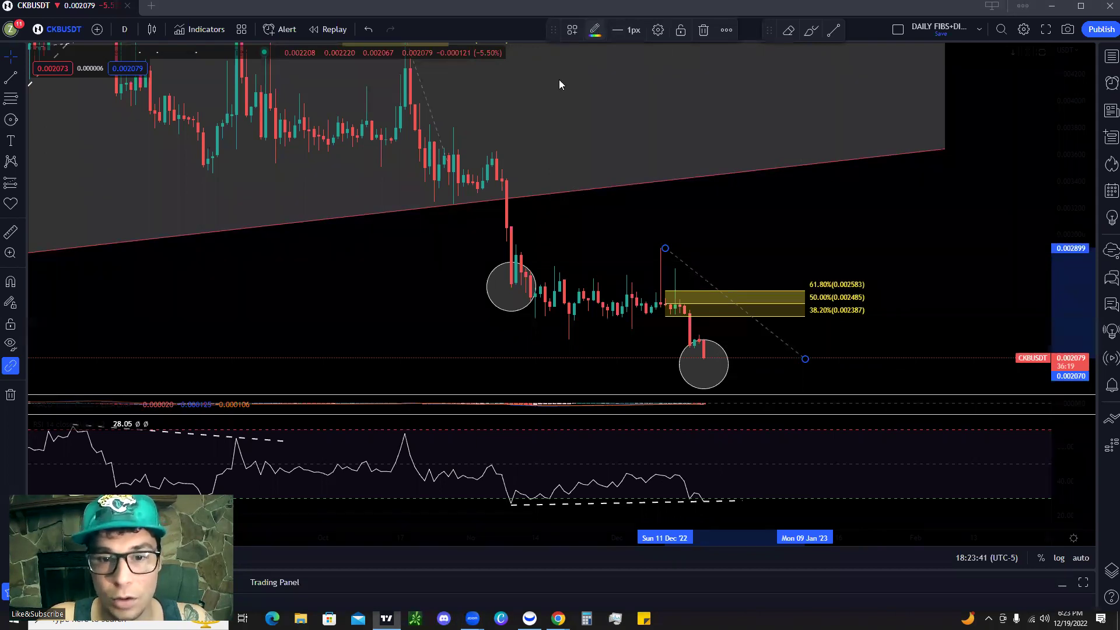
Step: Trace the divergence along the RSI and price lows and draw an arrow from the latest low up into the new Fibonacci zone
left_click_drag(507, 506, 730, 506)
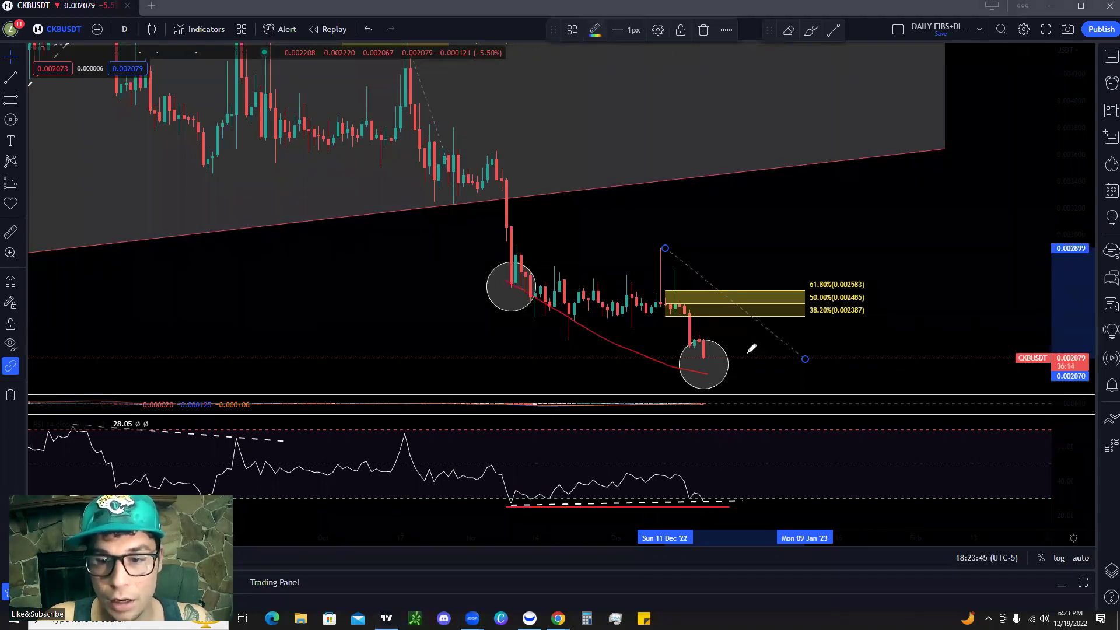
mouse_move(705, 355)
left_mouse_down()
mouse_move(757, 328)
mouse_move(764, 303)
mouse_move(776, 311)
left_mouse_up()
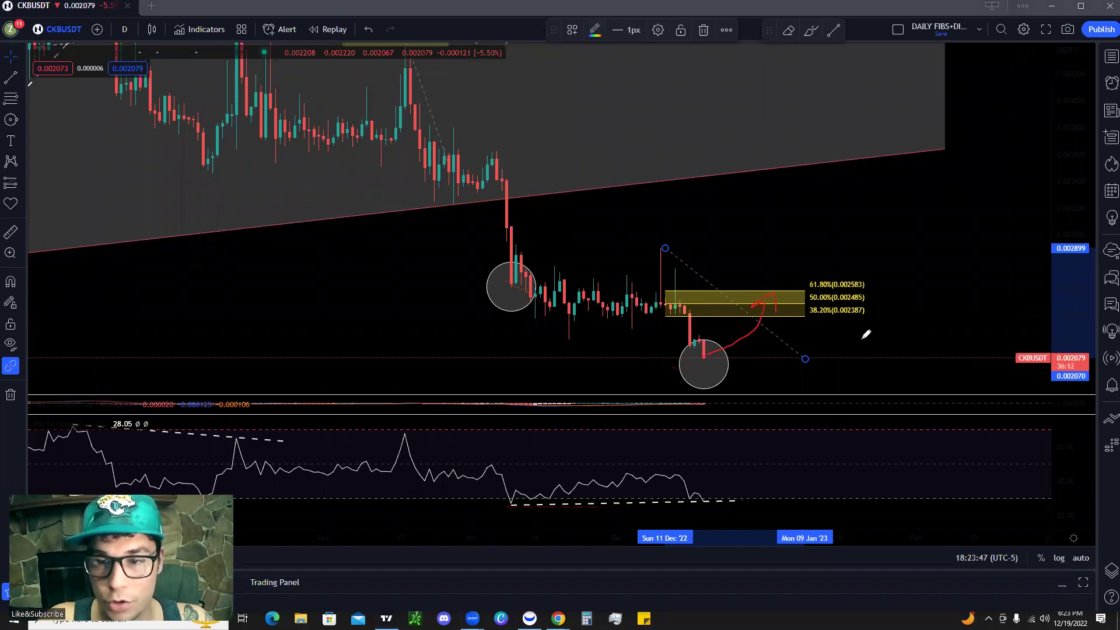
Step: Sketch the possible price paths around the new Fibonacci zone: a rejection to lower lows and a breakout above the zone
mouse_move(651, 245)
left_mouse_down()
mouse_move(699, 335)
mouse_move(756, 302)
mouse_move(840, 396)
mouse_move(843, 369)
left_mouse_up()
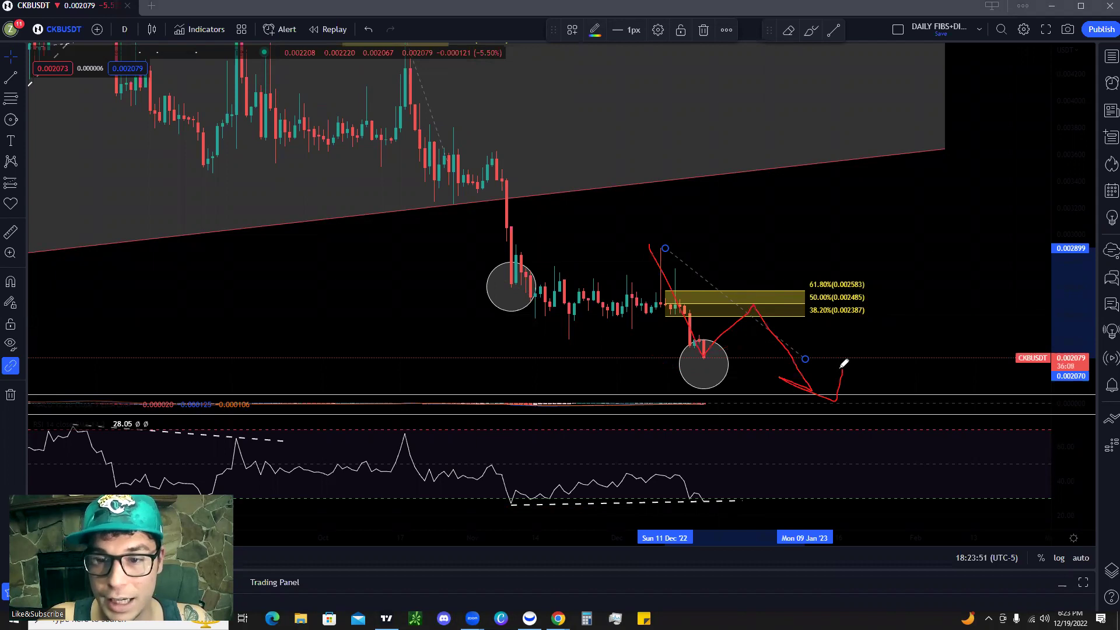
mouse_move(661, 246)
left_mouse_down()
mouse_move(687, 319)
mouse_move(753, 313)
mouse_move(790, 242)
mouse_move(798, 256)
left_mouse_up()
mouse_move(646, 239)
left_mouse_down()
mouse_move(705, 358)
mouse_move(738, 297)
mouse_move(815, 233)
mouse_move(815, 250)
left_mouse_up()
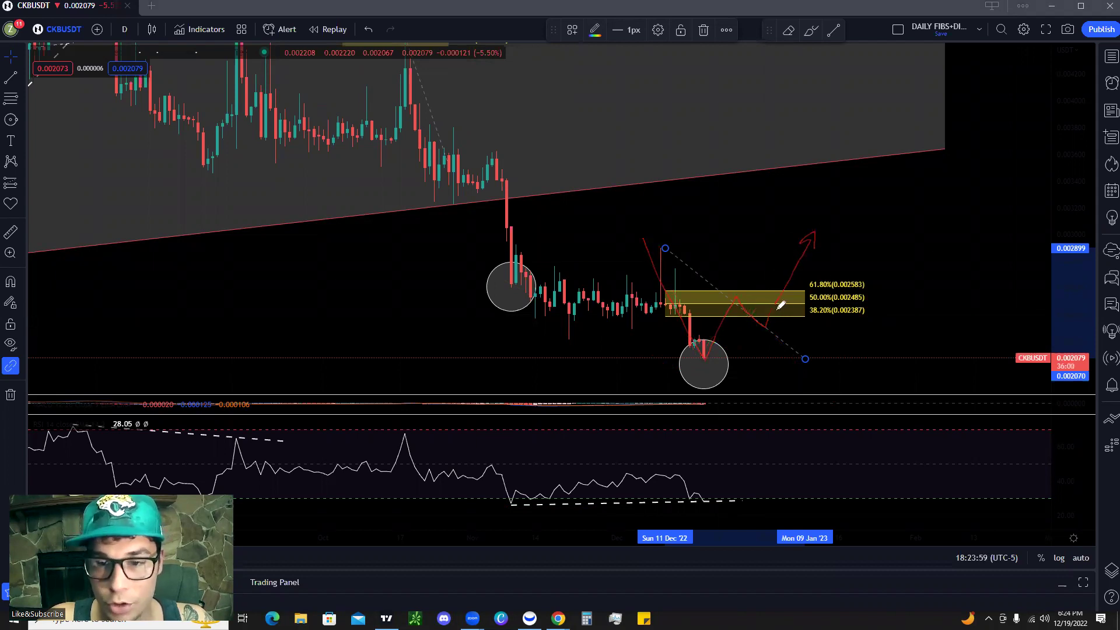
mouse_move(730, 284)
left_mouse_down()
mouse_move(766, 317)
mouse_move(717, 314)
left_mouse_up()
left_click_drag(764, 317, 795, 207)
mouse_move(665, 251)
left_mouse_down()
mouse_move(744, 298)
mouse_move(824, 402)
mouse_move(871, 342)
left_mouse_up()
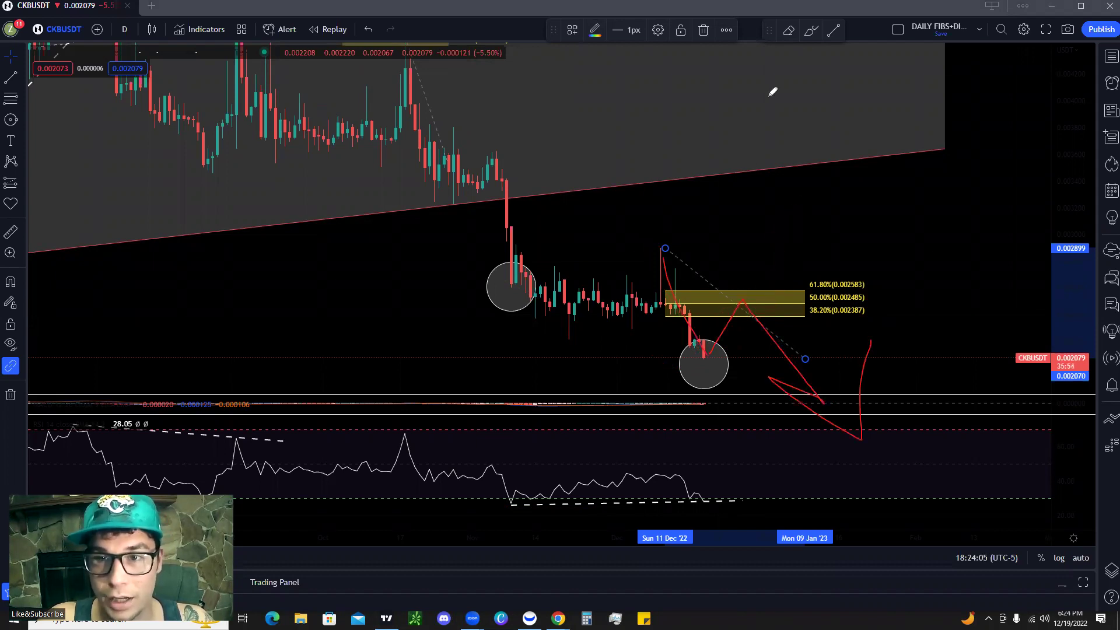
Step: Examine the early 2022 price action with its circled lows and Fibonacci zones
scroll(1013, 277, "down", 5)
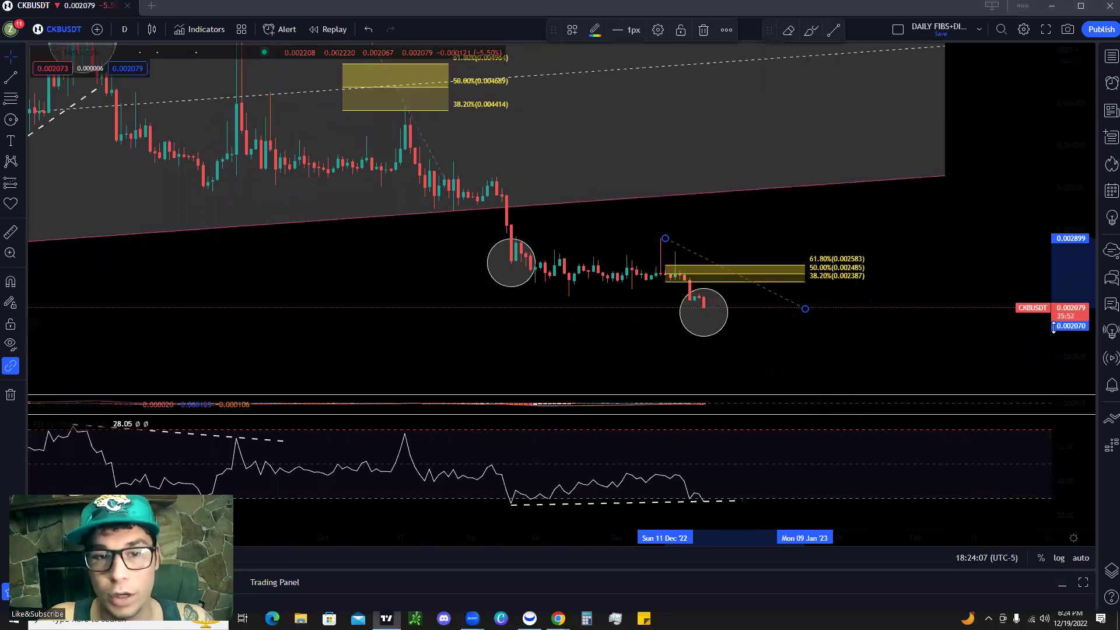
left_click_drag(1085, 152, 1076, 374)
left_click_drag(518, 147, 781, 243)
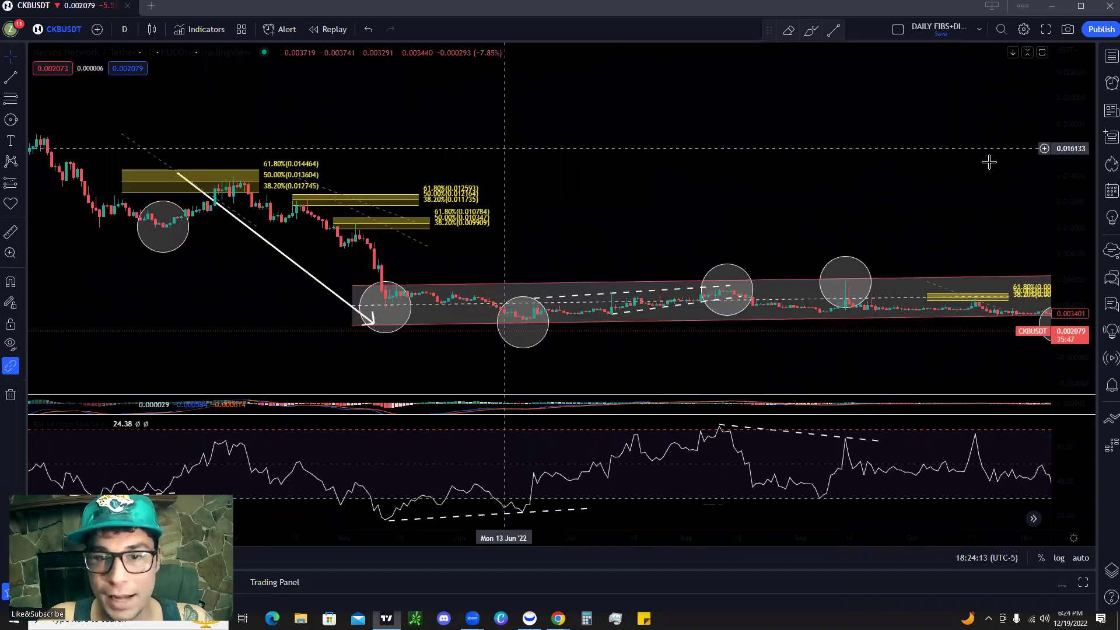
scroll(983, 150, "up", 2)
scroll(915, 113, "up", 3)
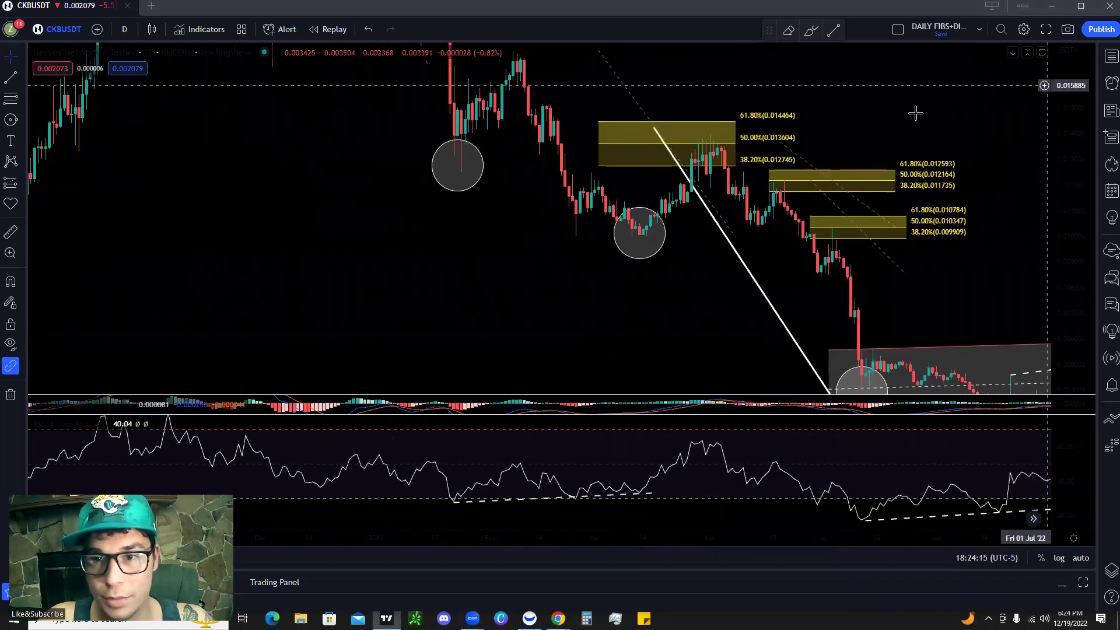
scroll(934, 152, "up", 2)
scroll(787, 158, "up", 1)
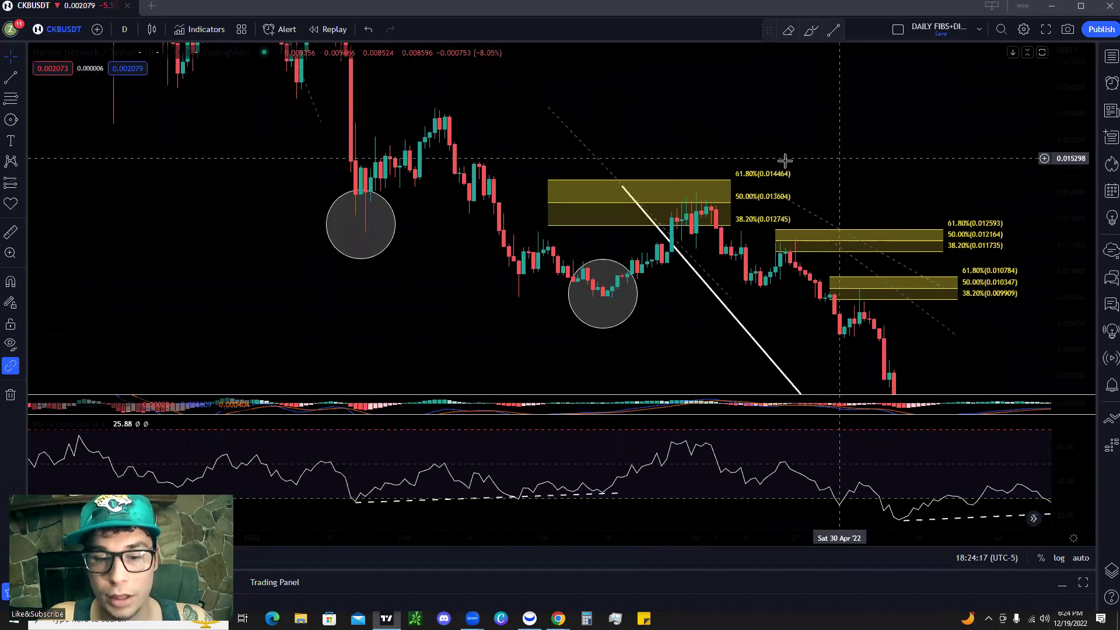
scroll(851, 148, "left", 3)
scroll(584, 114, "left", 1)
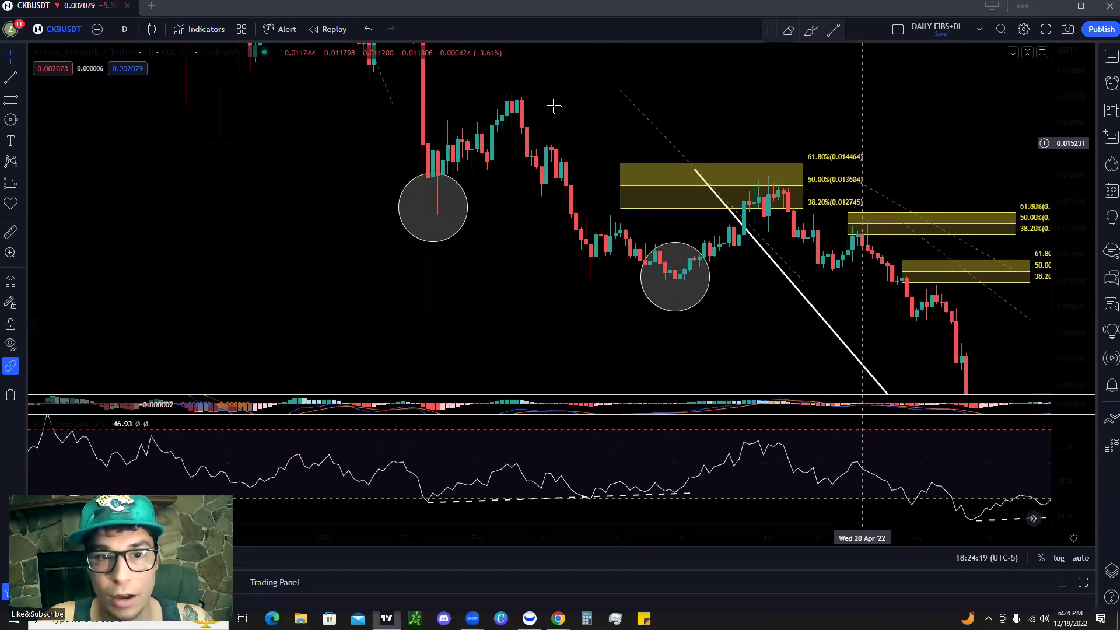
Step: Mark the early 2022 divergence freehand along the two circled price lows and their matching RSI lows
left_click_drag(405, 179, 458, 251)
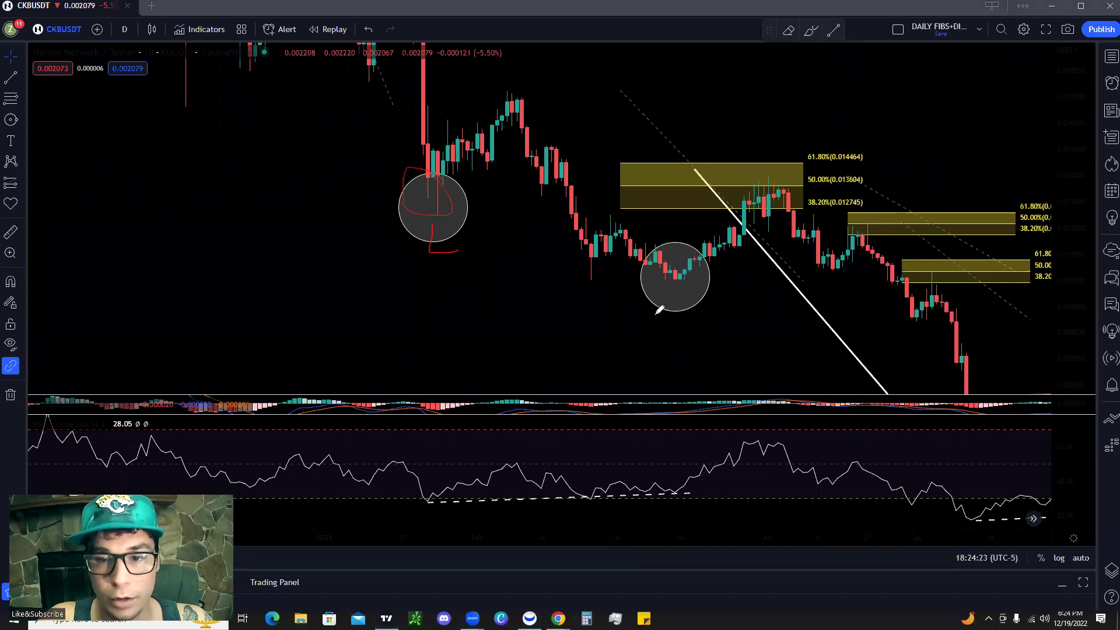
left_click_drag(681, 322, 722, 320)
mouse_move(491, 352)
left_mouse_down()
mouse_move(491, 461)
mouse_move(507, 427)
left_mouse_up()
left_click_drag(426, 489, 448, 496)
mouse_move(682, 477)
left_mouse_down()
mouse_move(671, 483)
mouse_move(687, 491)
left_mouse_up()
left_click_drag(493, 500, 686, 488)
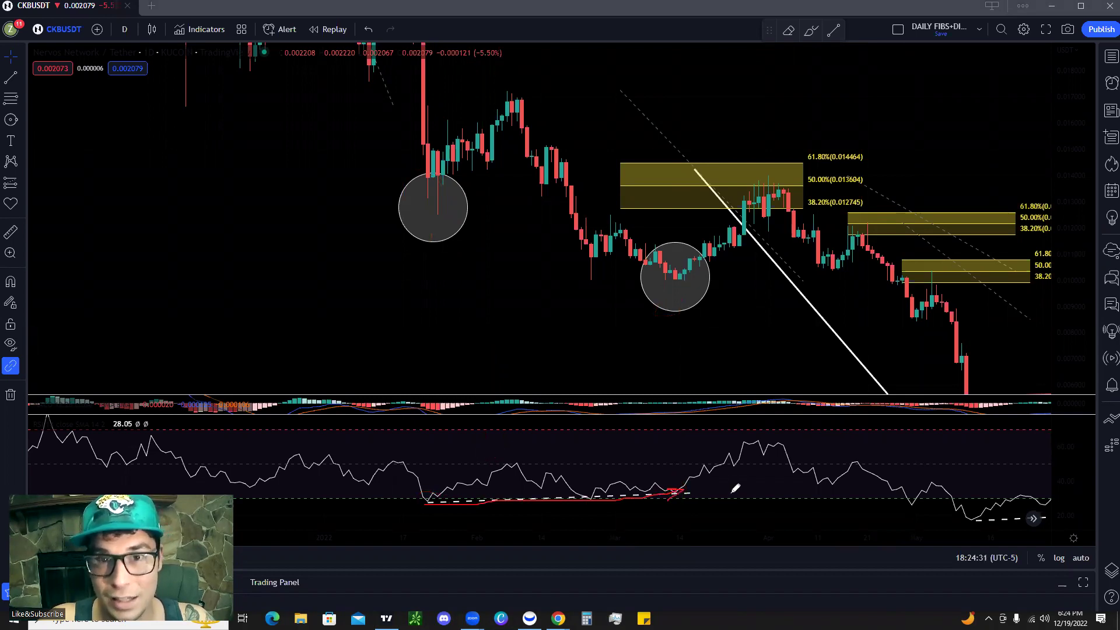
mouse_move(432, 184)
left_mouse_down()
mouse_move(729, 288)
mouse_move(668, 301)
left_mouse_up()
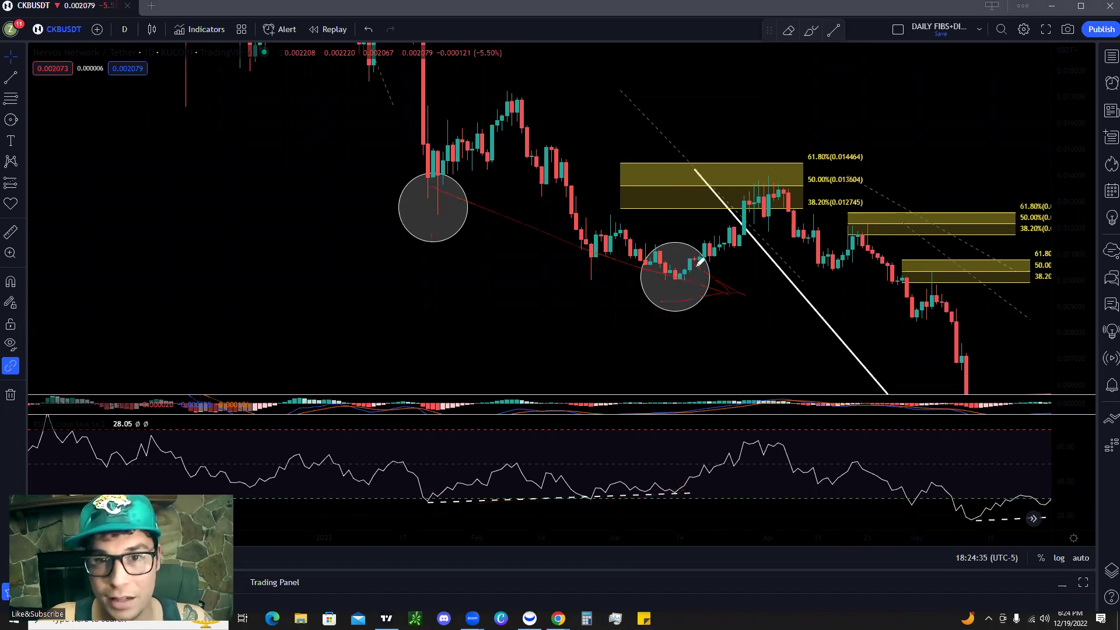
Step: Circle the swing high between the early 2022 lows and trace the drop, the bounce into the Fibonacci zone and the rejection from it
mouse_move(552, 123)
left_mouse_down()
mouse_move(465, 94)
mouse_move(546, 95)
left_mouse_up()
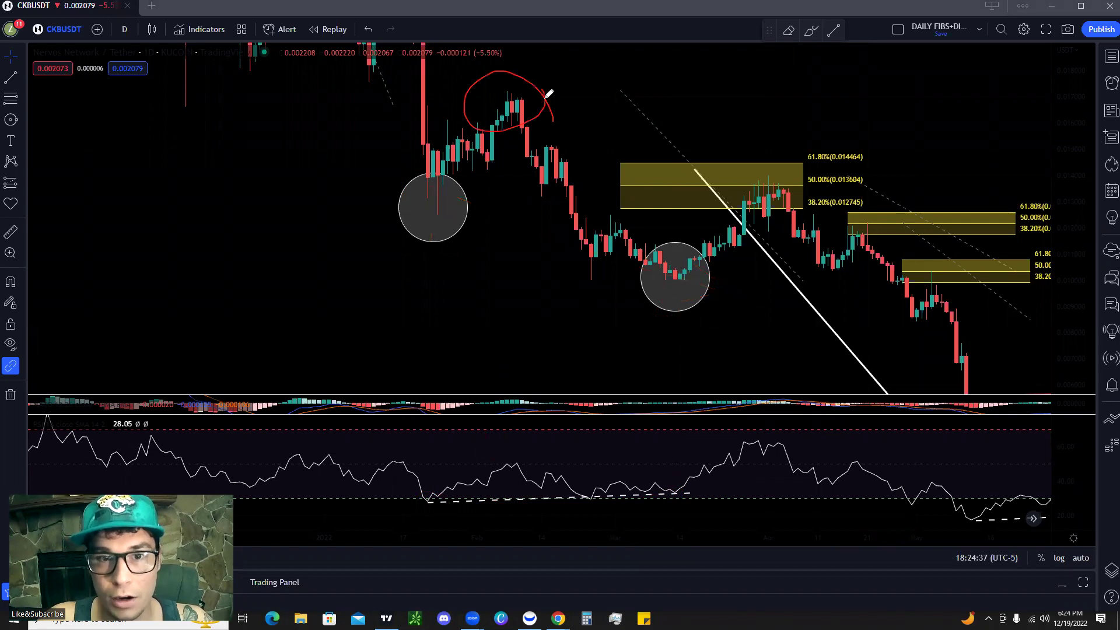
mouse_move(620, 261)
left_mouse_down()
mouse_move(745, 304)
mouse_move(552, 250)
left_mouse_up()
mouse_move(528, 93)
left_mouse_down()
mouse_move(548, 129)
mouse_move(706, 264)
mouse_move(721, 248)
left_mouse_up()
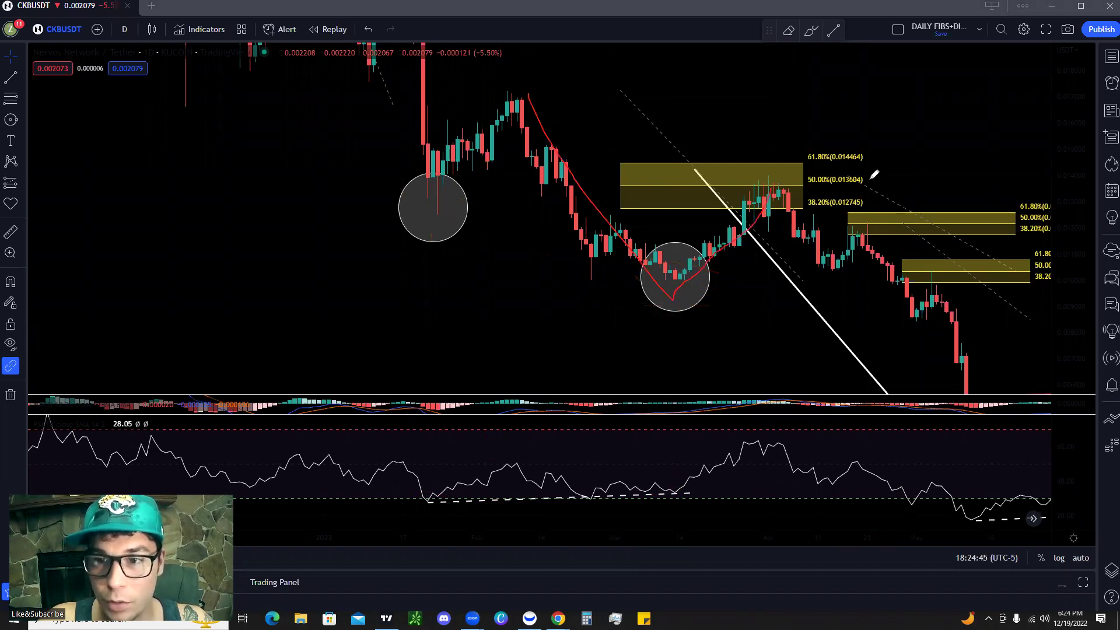
mouse_move(795, 177)
left_mouse_down()
mouse_move(800, 187)
mouse_move(764, 173)
mouse_move(831, 265)
mouse_move(814, 259)
mouse_move(847, 280)
left_mouse_up()
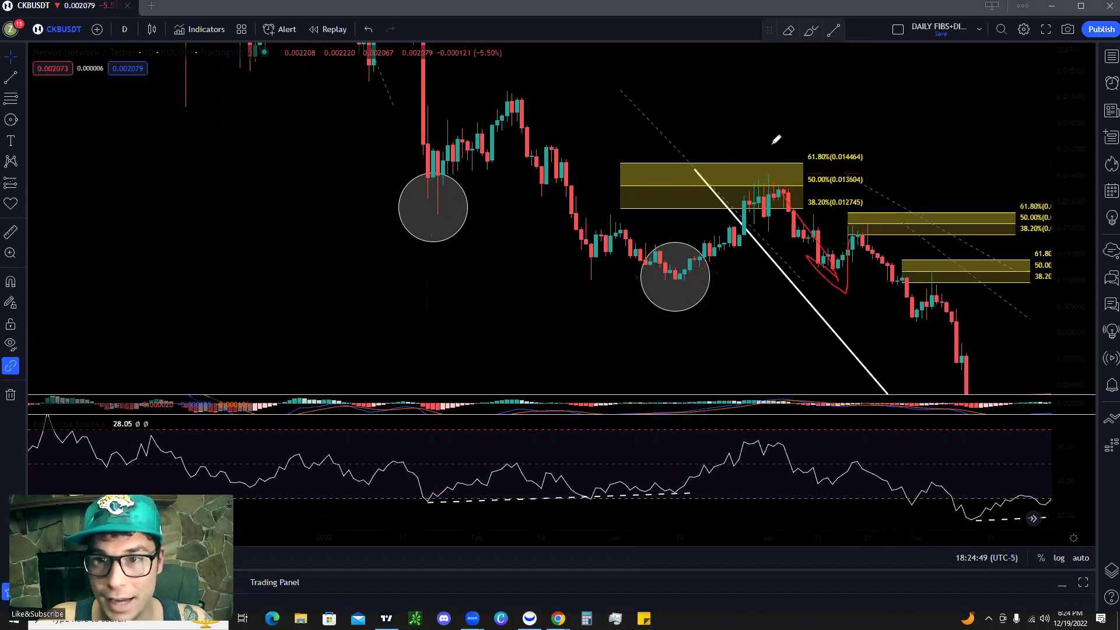
left_click_drag(934, 158, 652, 103)
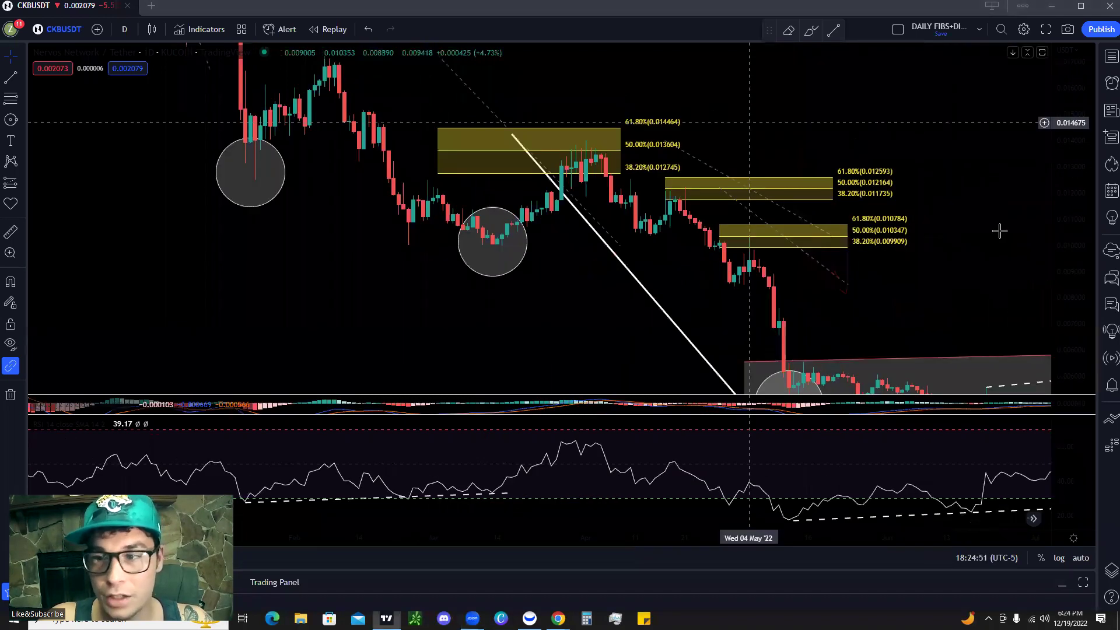
Step: Trace the April 2022 drop, the bounce to the 50% level (0.012164) of the middle Fibonacci zone and the rejection to a lower low
scroll(992, 190, "up", 4)
left_click_drag(789, 153, 911, 205)
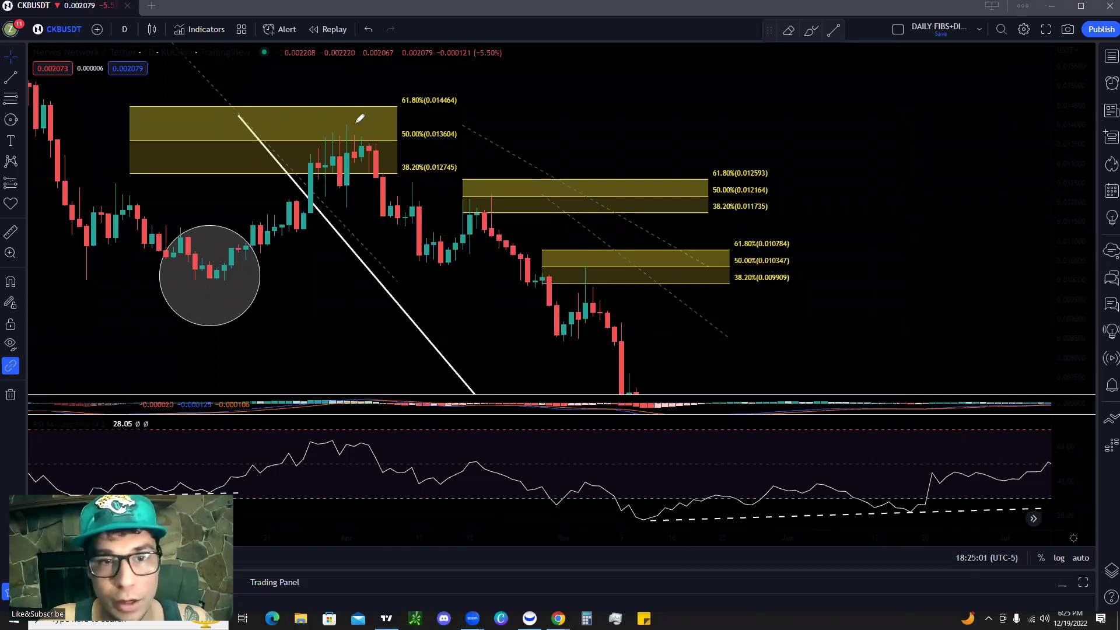
left_click_drag(450, 259, 478, 281)
mouse_move(348, 114)
left_mouse_down()
mouse_move(446, 265)
mouse_move(505, 193)
left_mouse_up()
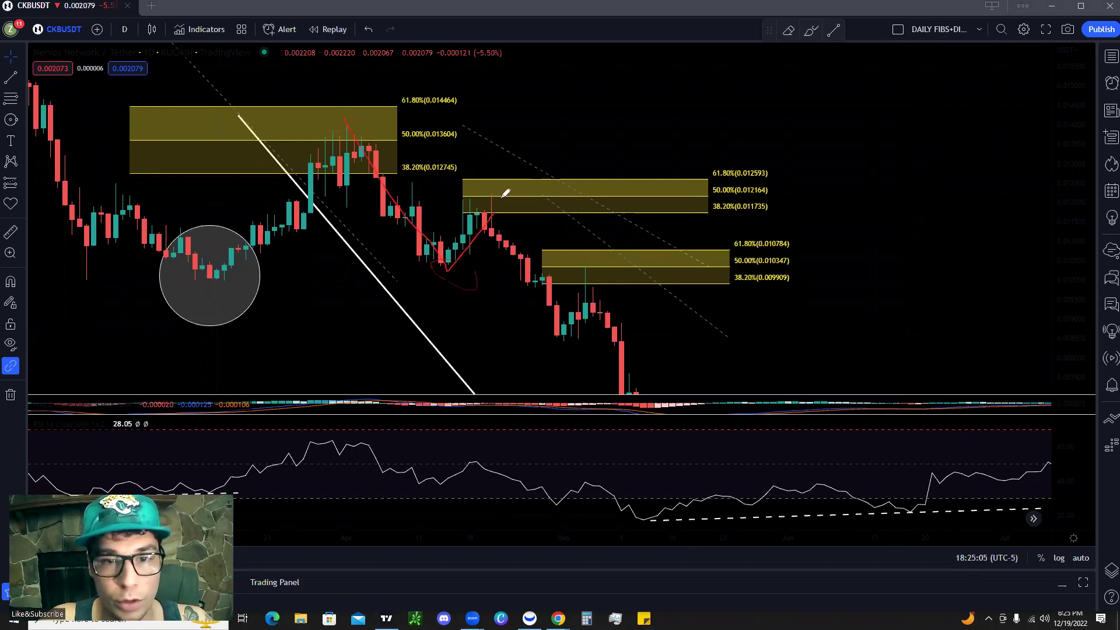
left_click_drag(712, 190, 827, 203)
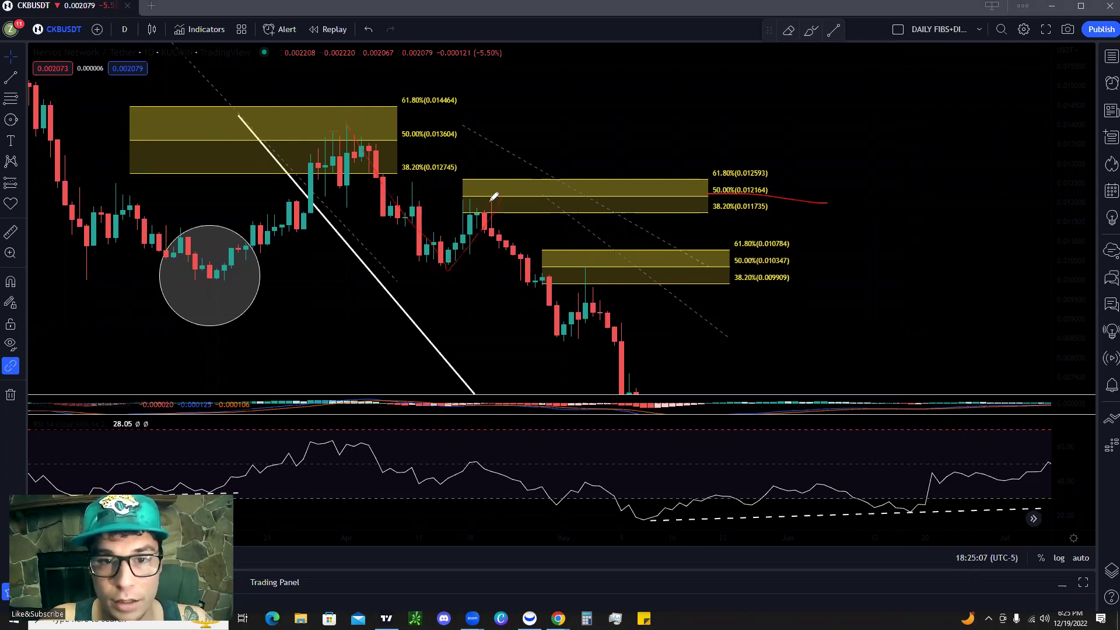
mouse_move(493, 195)
left_mouse_down()
mouse_move(530, 310)
mouse_move(573, 300)
left_mouse_up()
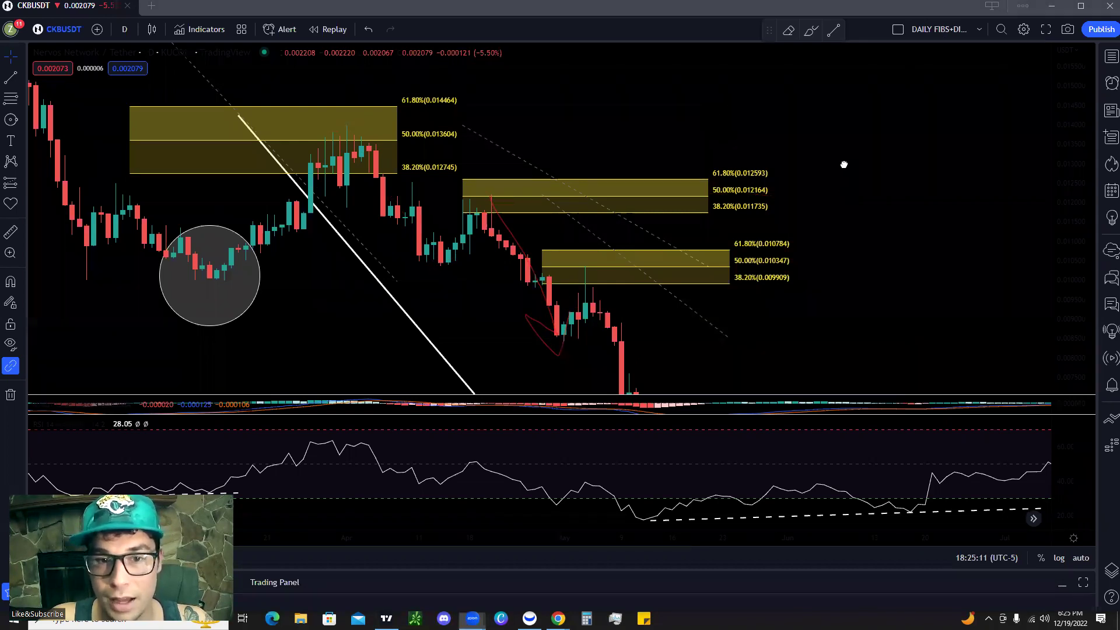
Step: Trace the following drop, the bounce to the 50% level (0.010347) of the lowest Fibonacci zone and the continuation down
scroll(1021, 175, "up", 3)
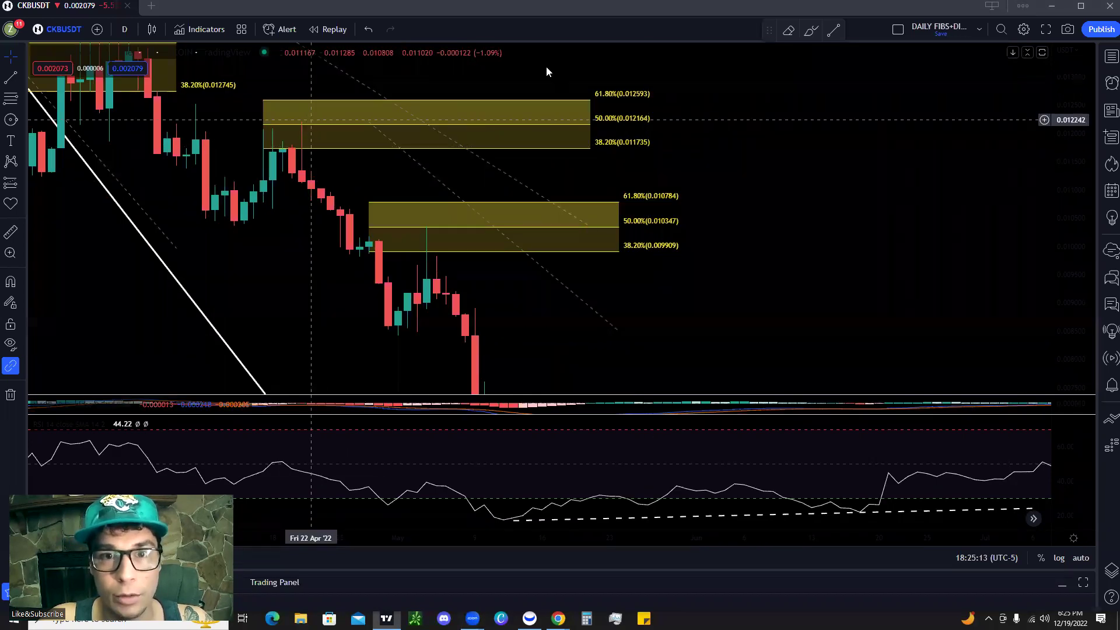
mouse_move(309, 123)
left_mouse_down()
mouse_move(377, 293)
mouse_move(418, 257)
mouse_move(430, 225)
left_mouse_up()
left_click_drag(630, 225, 682, 225)
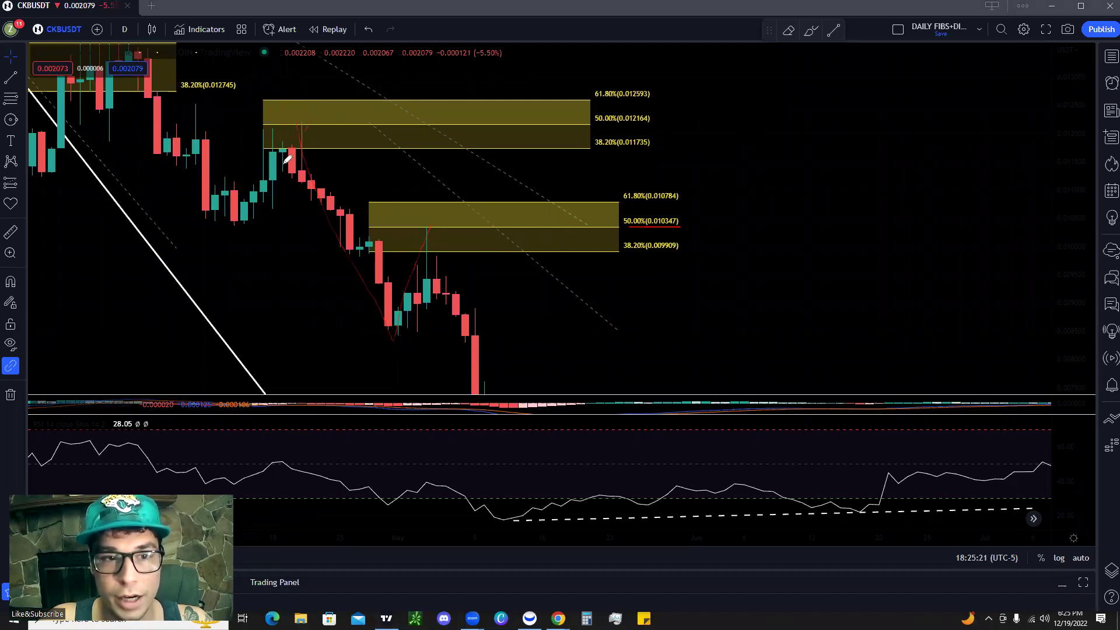
mouse_move(301, 120)
left_mouse_down()
mouse_move(413, 320)
mouse_move(513, 362)
mouse_move(520, 379)
mouse_move(525, 313)
left_mouse_up()
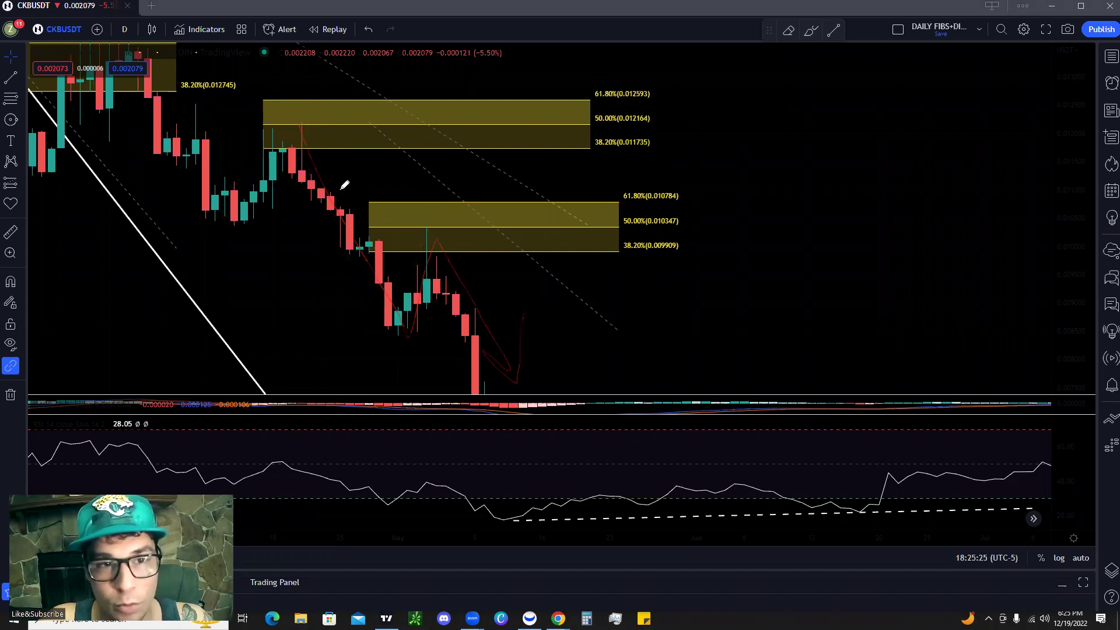
Step: Sketch a hypothetical consolidation and breakout from the 0.010347 zone up to the 0.012164 zone, and cross out both zones
mouse_move(294, 116)
left_mouse_down()
mouse_move(435, 238)
mouse_move(464, 243)
mouse_move(505, 209)
left_mouse_up()
mouse_move(605, 152)
left_mouse_down()
mouse_move(601, 137)
mouse_move(639, 168)
left_mouse_up()
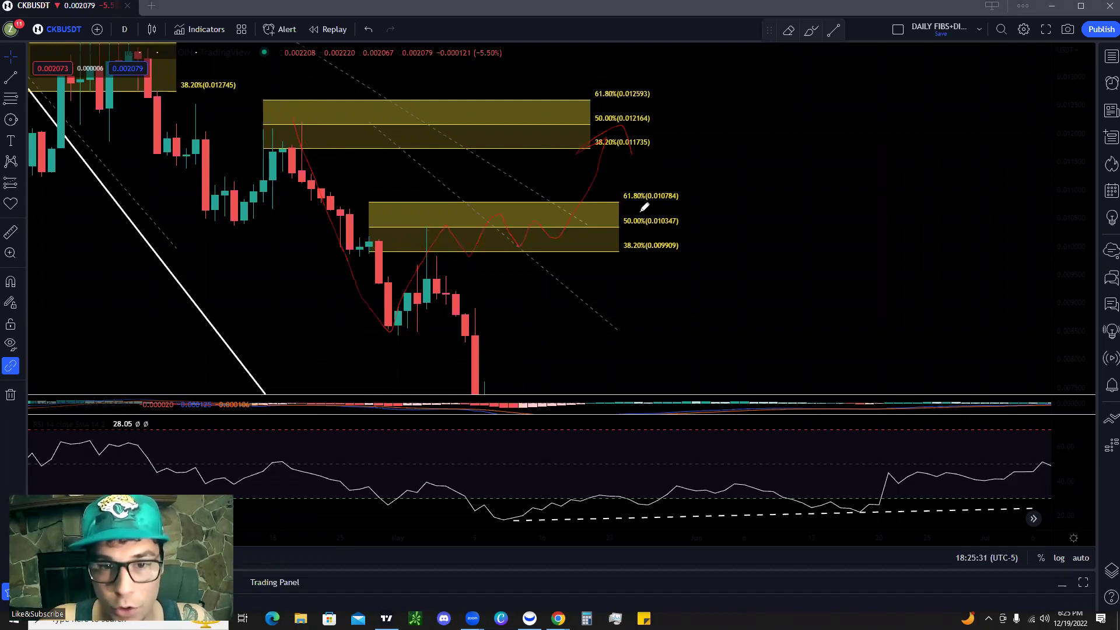
left_click_drag(549, 226, 482, 205)
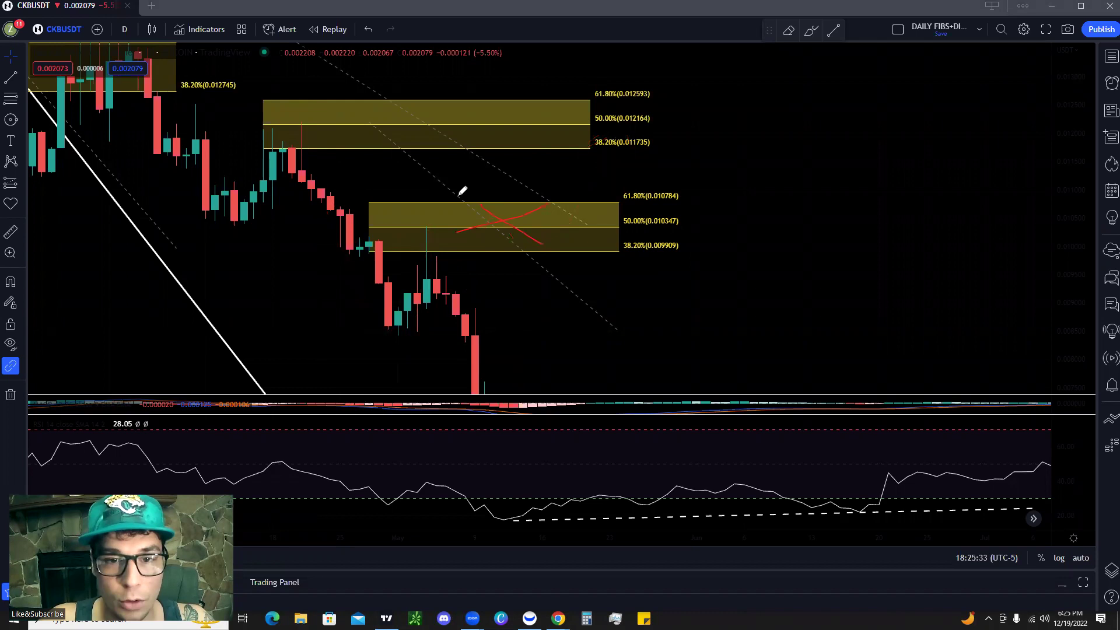
left_click_drag(418, 91, 473, 149)
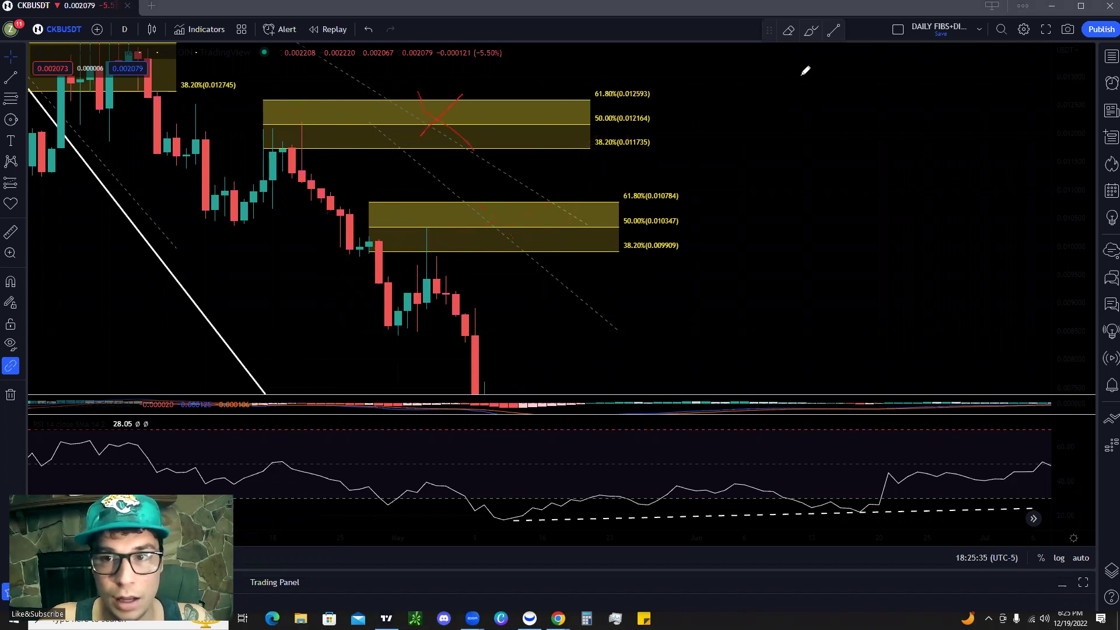
Step: Examine the earlier price history back to the late 2020 low and the Fibonacci zones of the early 2021 uptrend
scroll(900, 225, "down", 3)
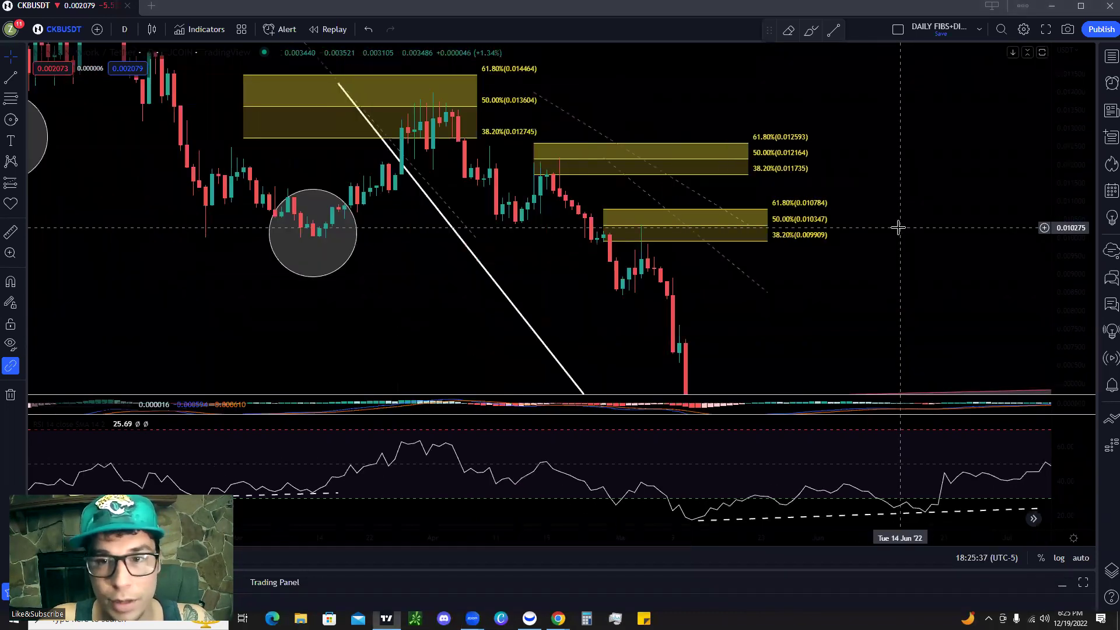
scroll(1044, 133, "down", 2)
left_click_drag(1071, 210, 1075, 266)
left_click_drag(572, 107, 723, 187)
scroll(654, 186, "down", 5)
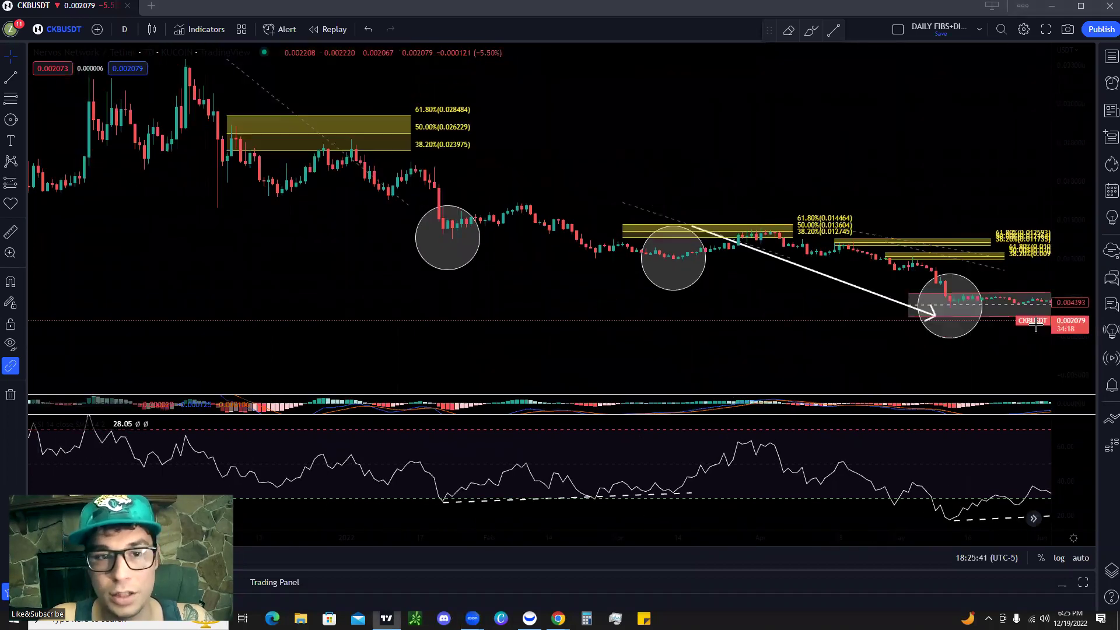
scroll(541, 231, "down", 5)
left_click_drag(585, 237, 752, 206)
scroll(753, 236, "up", 4)
left_click_drag(550, 268, 894, 242)
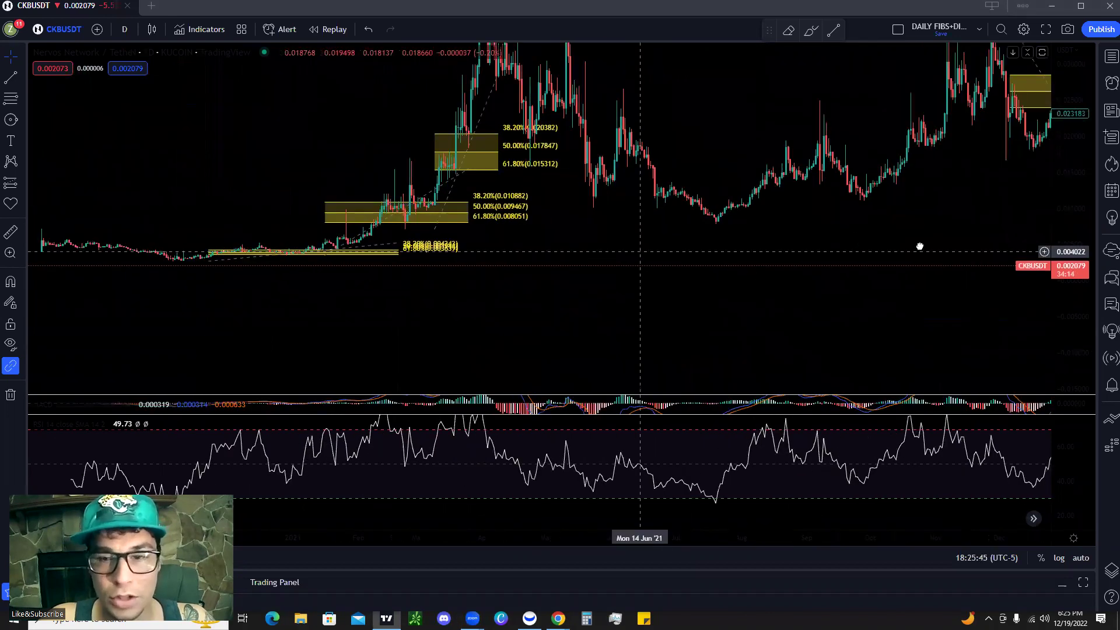
left_click_drag(1032, 125, 1015, 70)
left_click_drag(1068, 286, 792, 255)
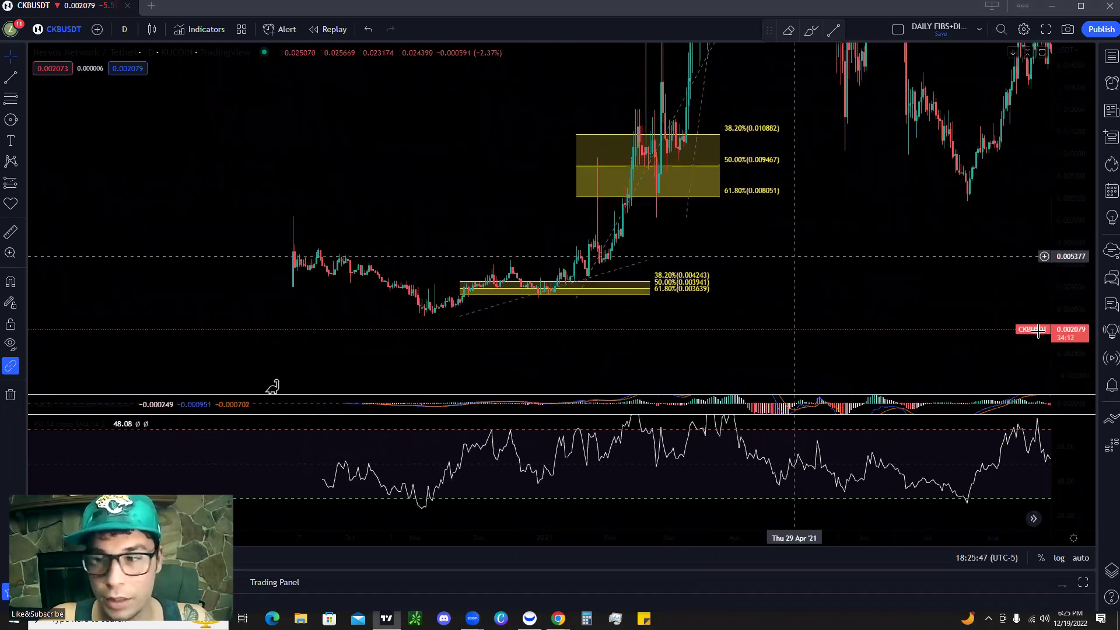
left_click_drag(1063, 251, 861, 227)
left_click_drag(734, 263, 765, 200)
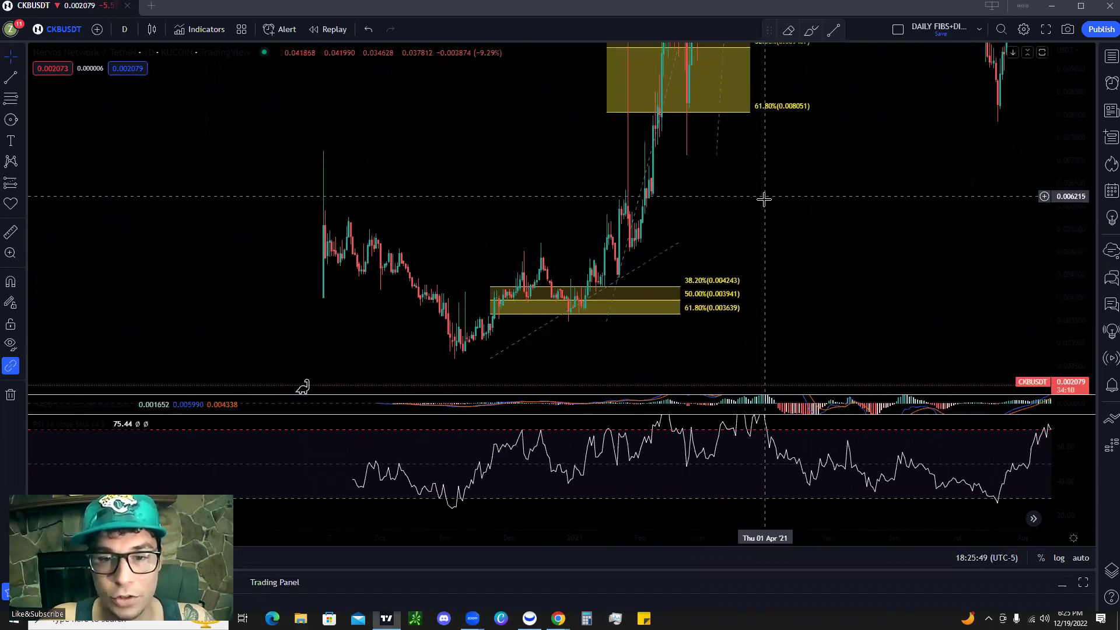
Step: Mark the swing high after the late 2020 low and trace the rise, the pullback into the 0.004243–0.003639 zone and the continuation up
scroll(753, 205, "up", 4)
left_click_drag(650, 238, 817, 190)
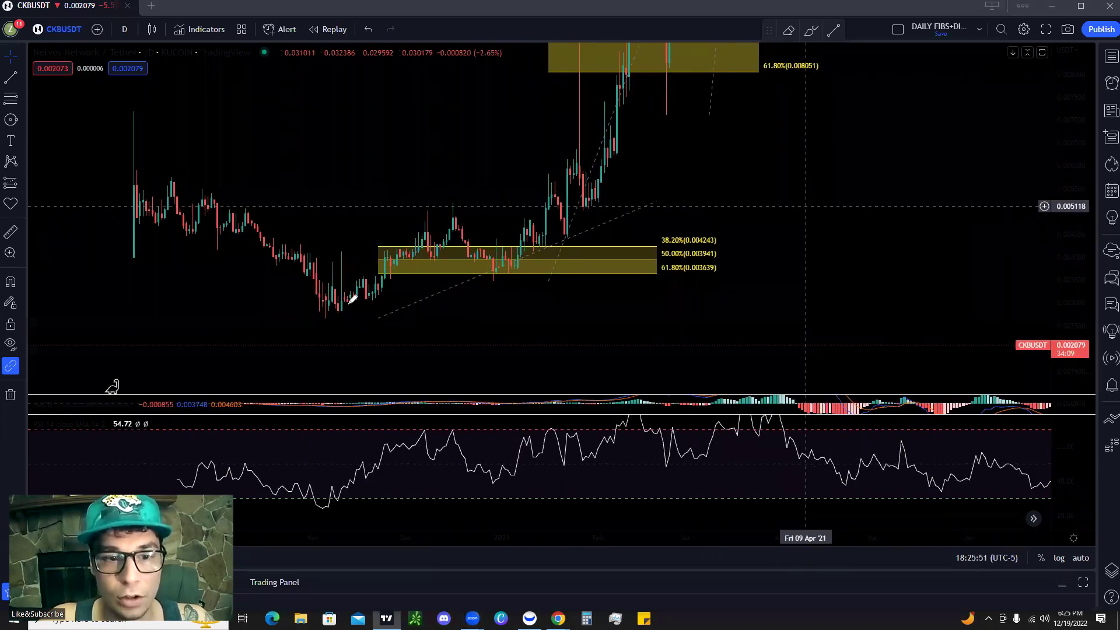
left_click_drag(439, 191, 466, 191)
mouse_move(347, 303)
left_mouse_down()
mouse_move(337, 305)
mouse_move(443, 201)
mouse_move(495, 278)
mouse_move(589, 100)
mouse_move(591, 121)
left_mouse_up()
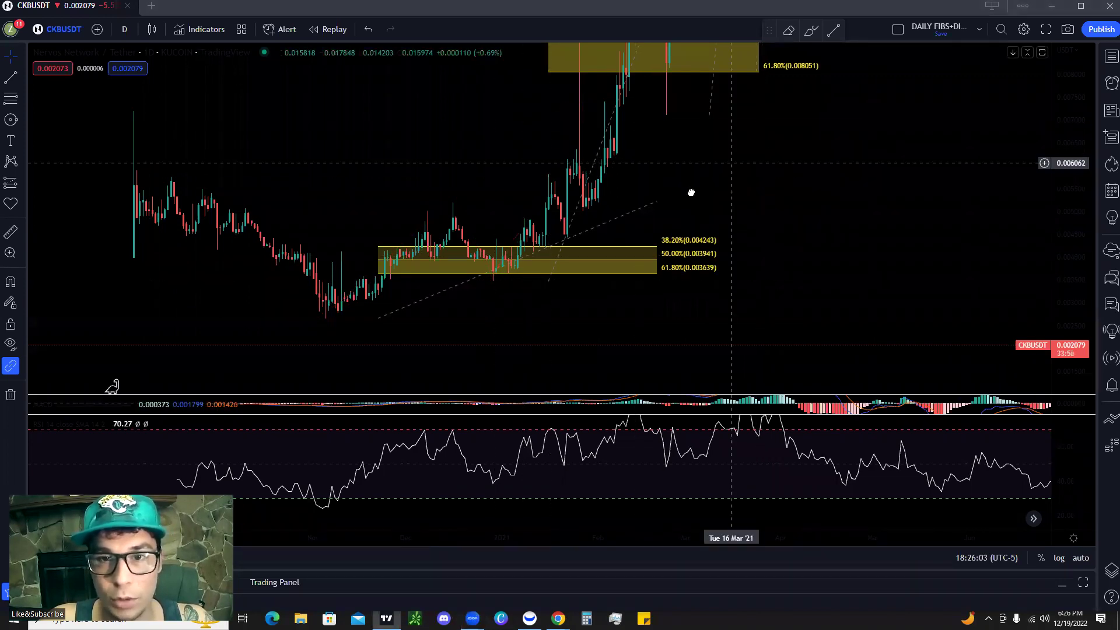
Step: Circle the early 2021 low, mark its swing high and trace the rise, the pullback into the 0.010882–0.008051 zone and the continuation up
scroll(641, 216, "up", 5)
left_click_drag(1075, 102, 1025, 346)
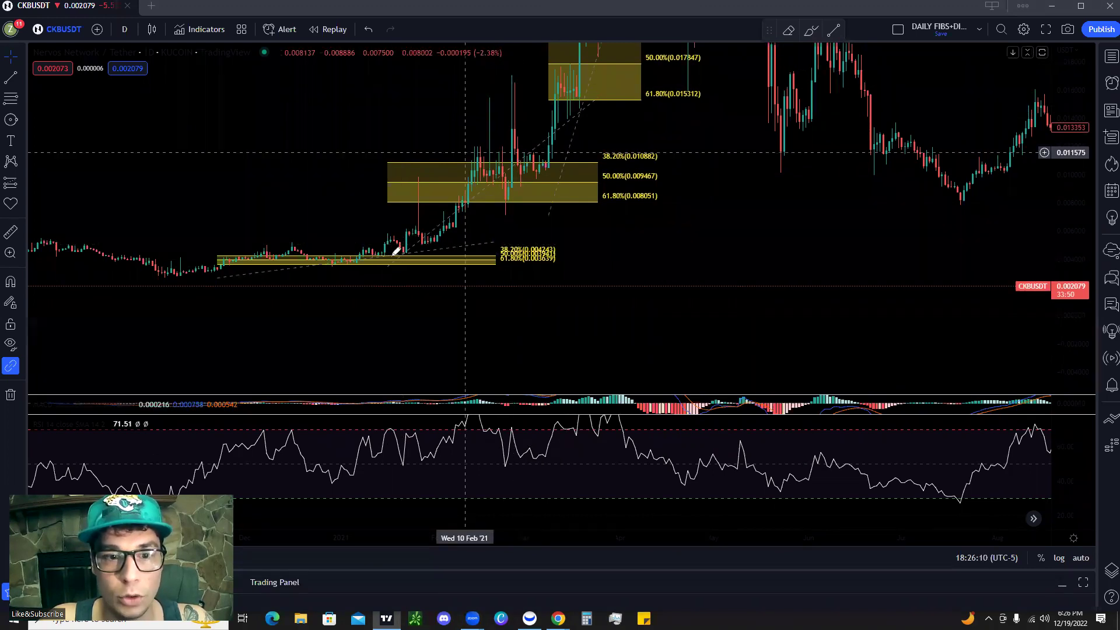
left_click_drag(299, 244, 378, 274)
left_click_drag(468, 108, 525, 108)
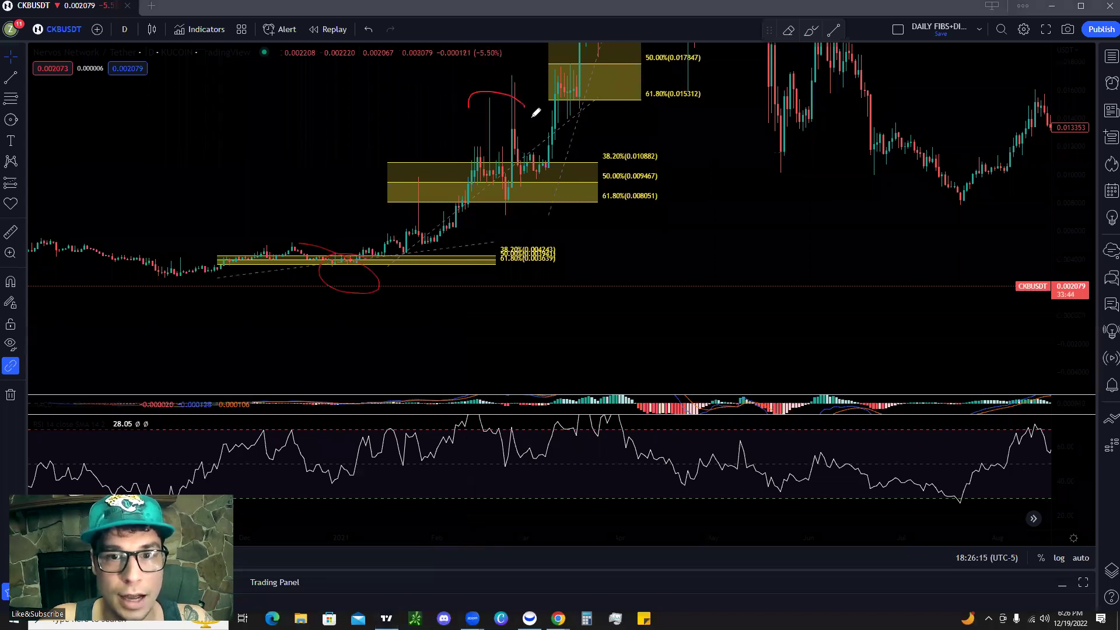
mouse_move(332, 280)
left_mouse_down()
mouse_move(357, 251)
mouse_move(513, 201)
mouse_move(610, 12)
left_mouse_up()
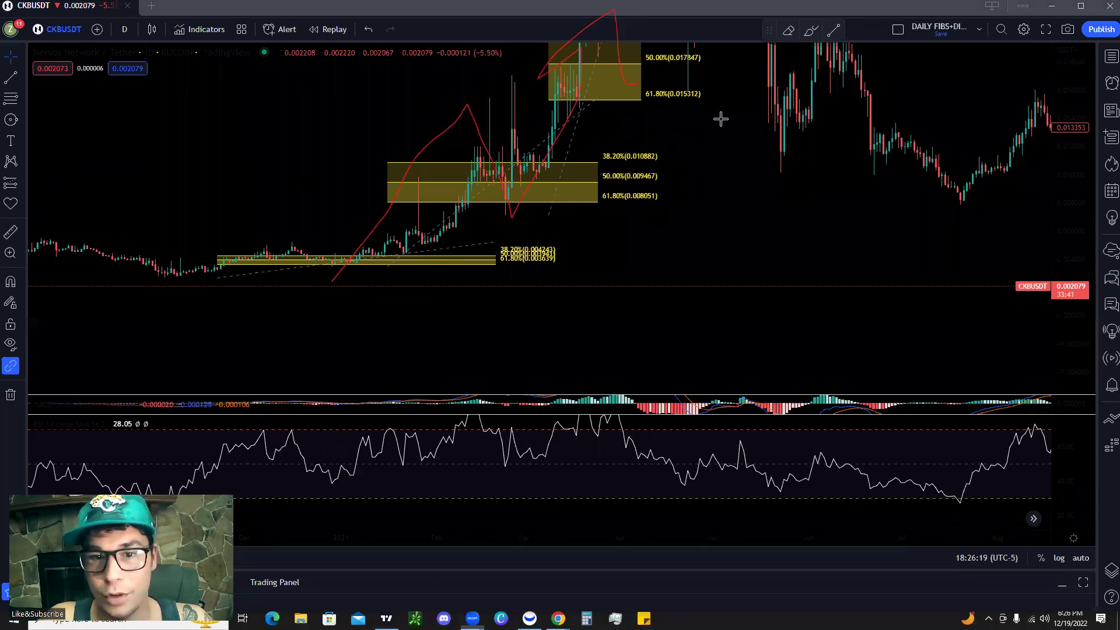
Step: Mark the low and high around the 0.020382–0.015312 zone and trace the rise, the pullback into it and the new high
mouse_move(674, 133)
left_mouse_down()
mouse_move(577, 153)
mouse_move(482, 227)
left_mouse_up()
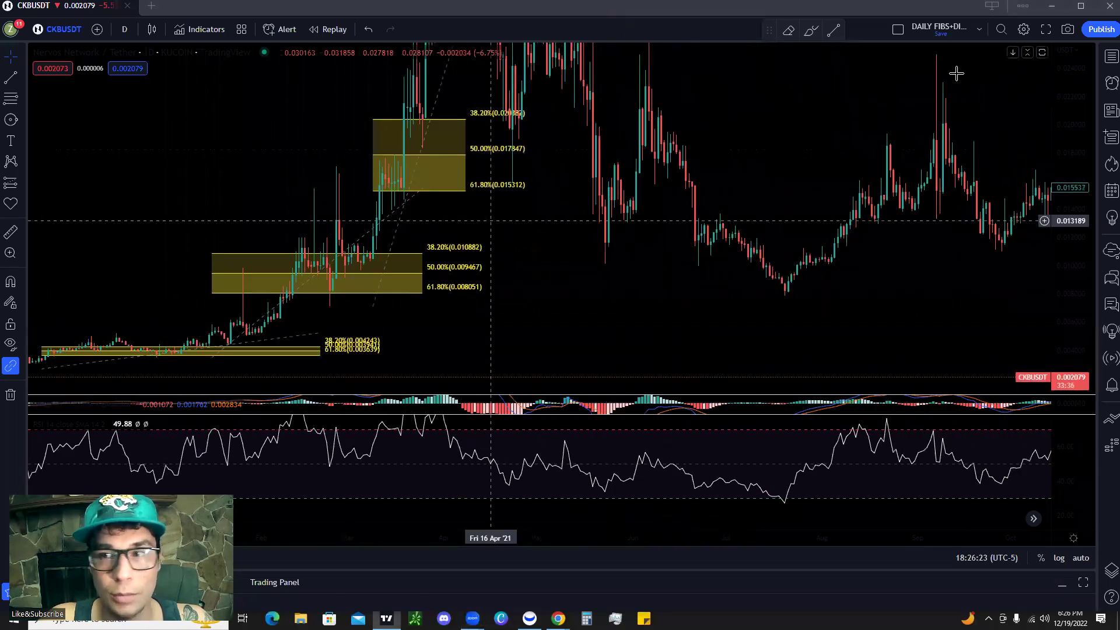
left_click_drag(1066, 60, 1045, 230)
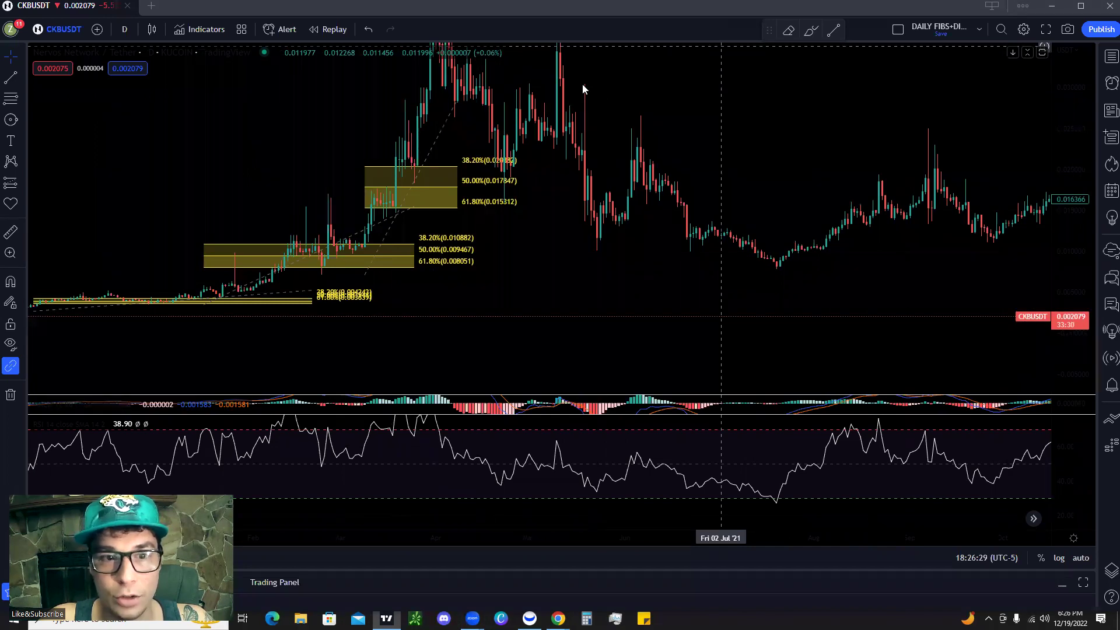
left_click_drag(416, 98, 403, 112)
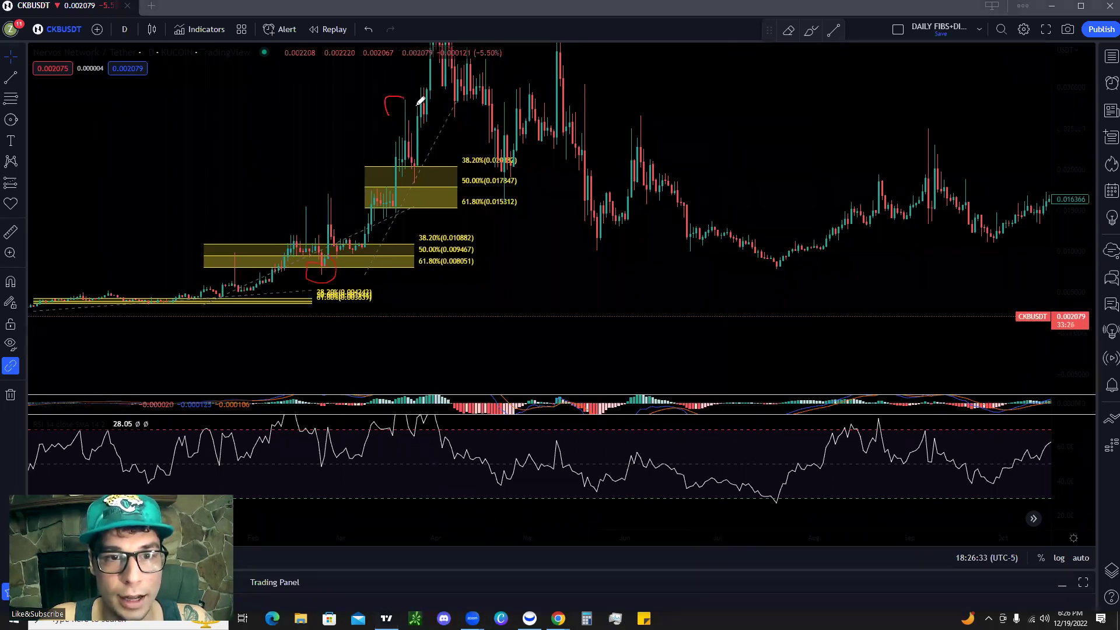
left_click_drag(303, 290, 408, 87)
mouse_move(416, 176)
left_mouse_down()
mouse_move(420, 188)
mouse_move(438, 181)
mouse_move(407, 182)
mouse_move(451, 90)
mouse_move(427, 108)
left_mouse_up()
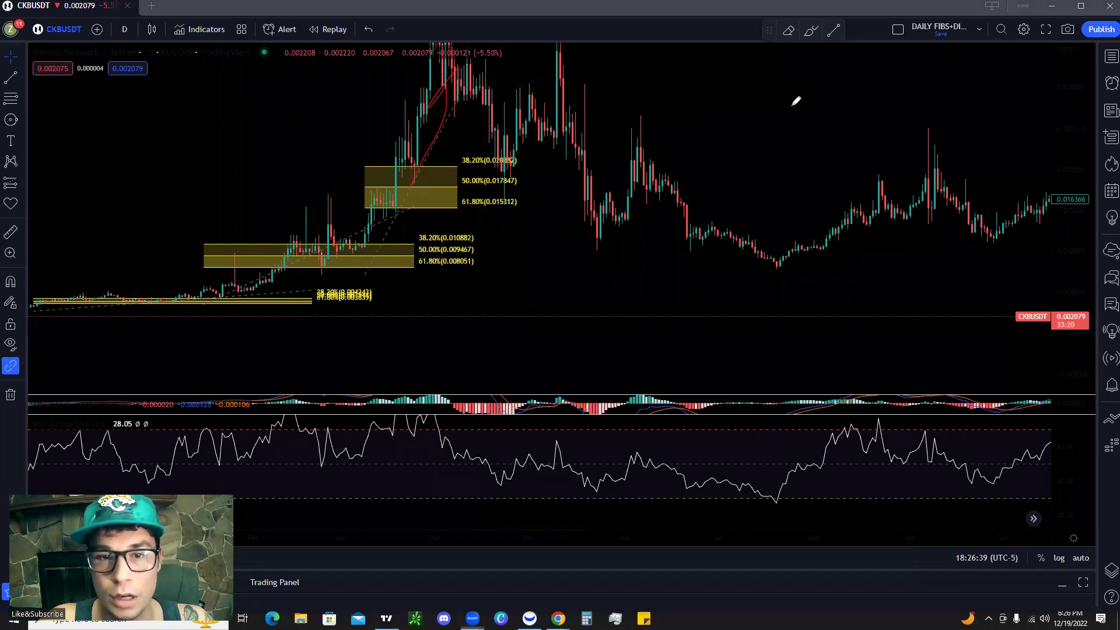
Step: Draw a Fibonacci retracement from the 9 September 2021 high at 0.025007 to 0.011109 on 4 October 2021
left_click_drag(694, 121, 337, 132)
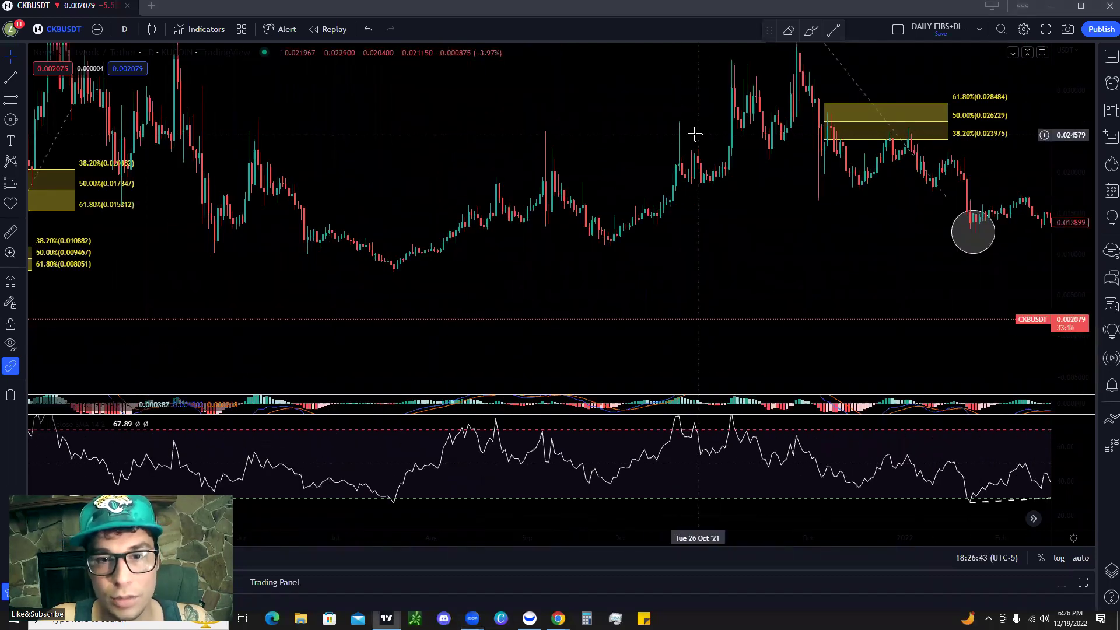
left_click(552, 132)
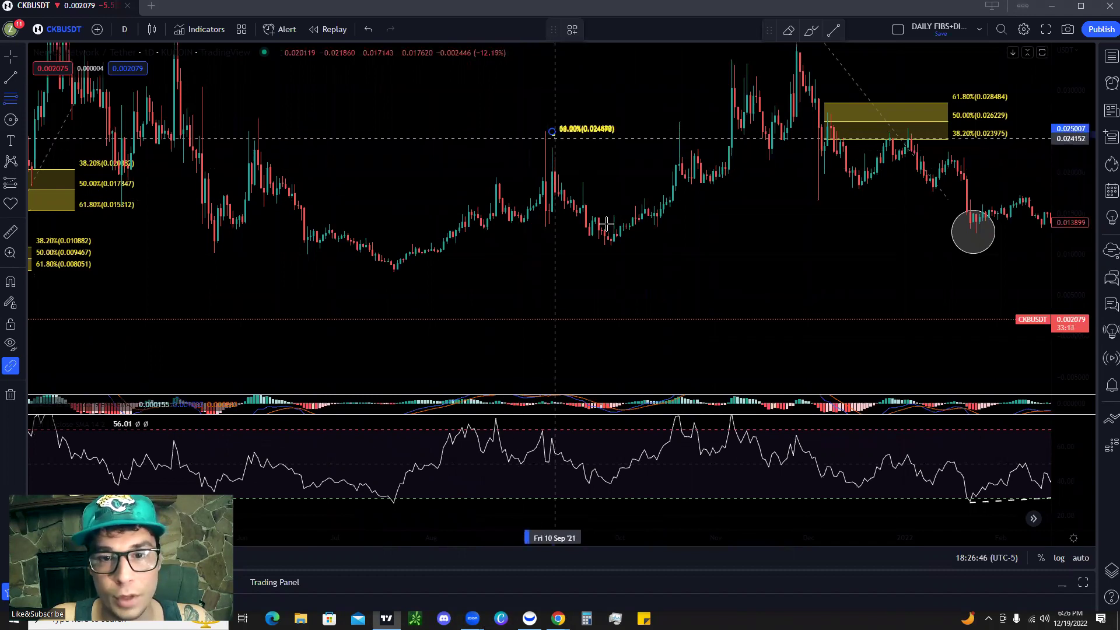
left_click(630, 245)
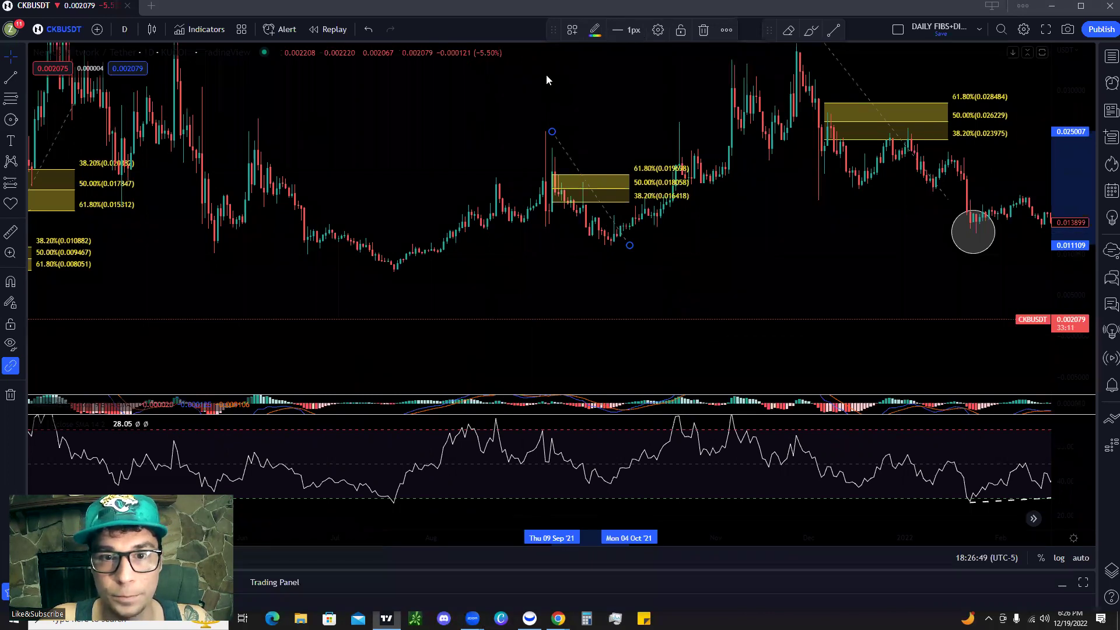
Step: Trace the September 2021 drop, the consolidation in the new Fibonacci zone and the breakout, and mark the two swing highs
mouse_move(583, 238)
left_mouse_down()
mouse_move(619, 194)
mouse_move(675, 188)
left_mouse_up()
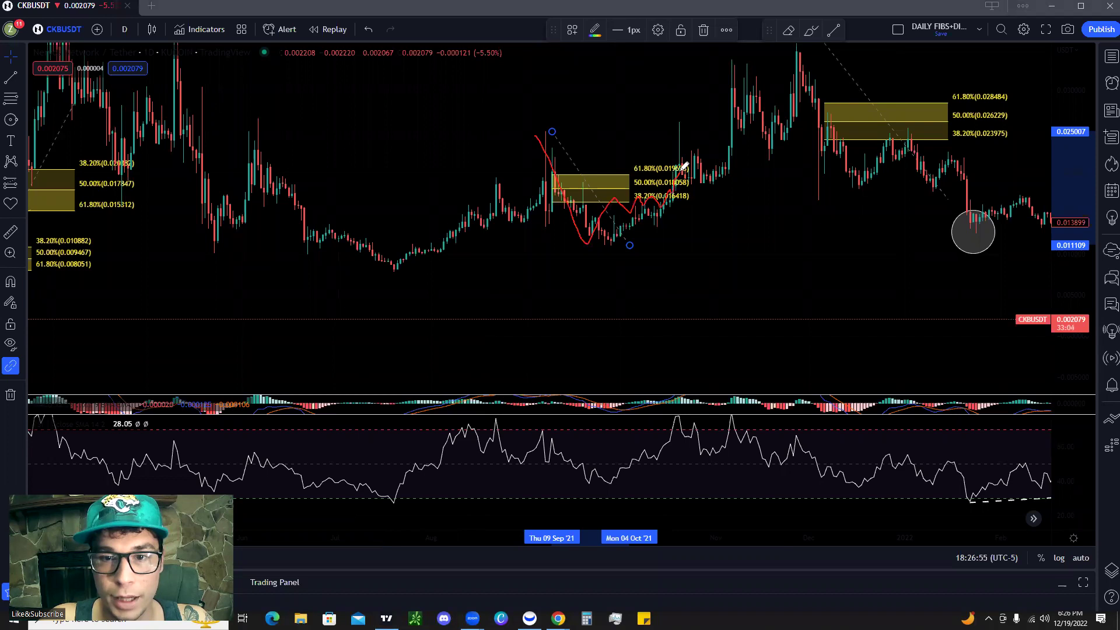
left_click_drag(670, 137, 717, 135)
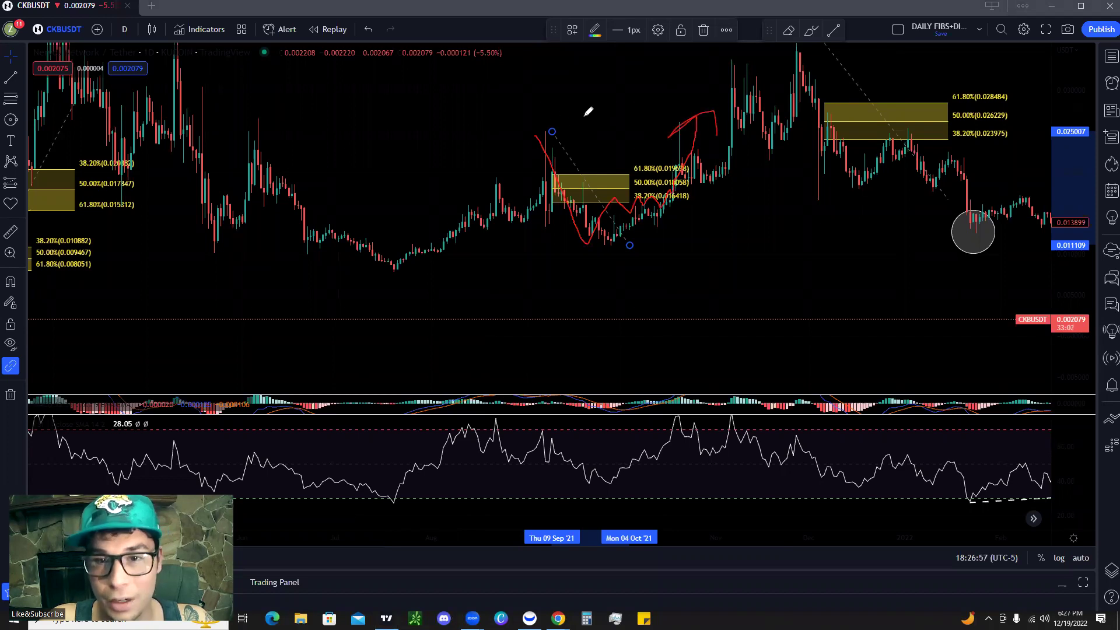
left_click_drag(539, 141, 551, 136)
left_click_drag(671, 129, 698, 134)
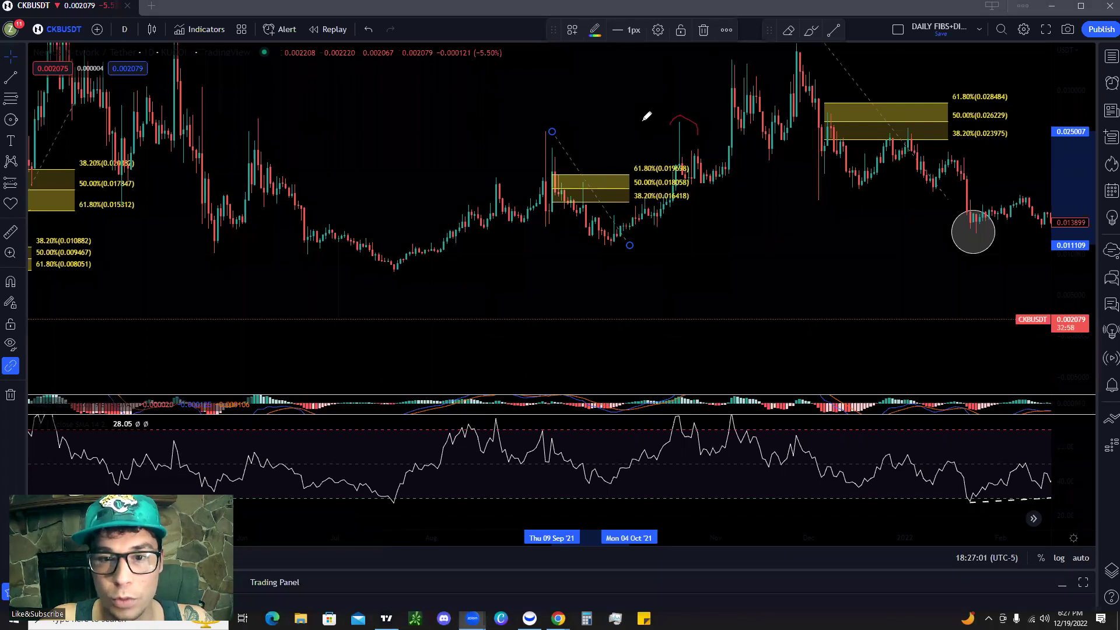
Step: Extend the September 2021 Fibonacci zone to 28 October 2021, sketch a rejection from it to lower lows, and remove the sketch
left_click_drag(629, 245, 704, 246)
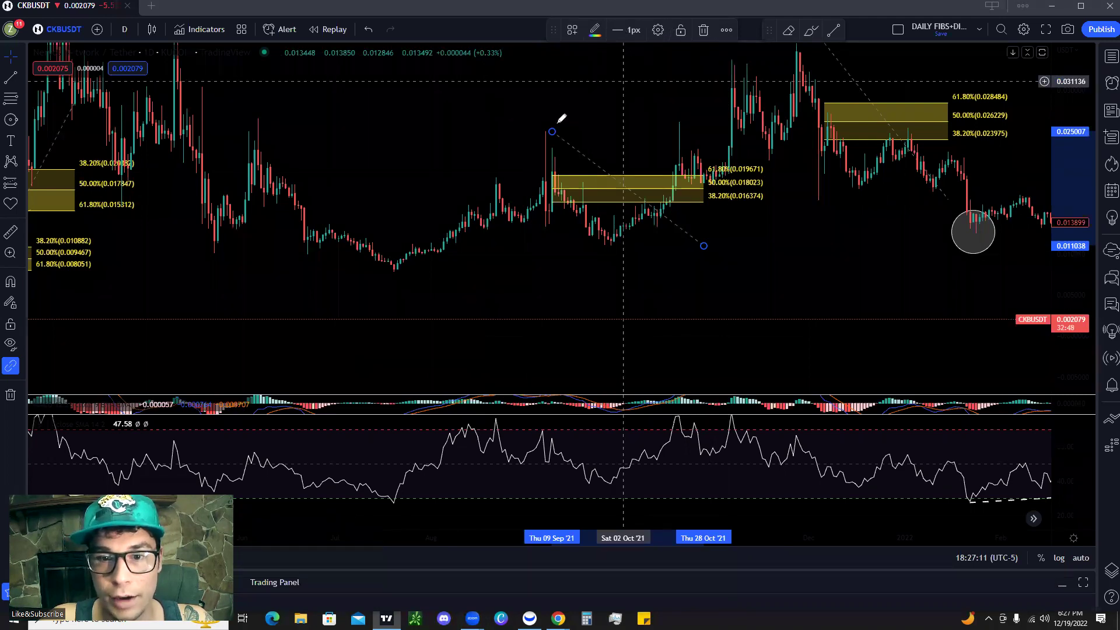
mouse_move(680, 188)
left_mouse_down()
mouse_move(732, 280)
mouse_move(759, 252)
left_mouse_up()
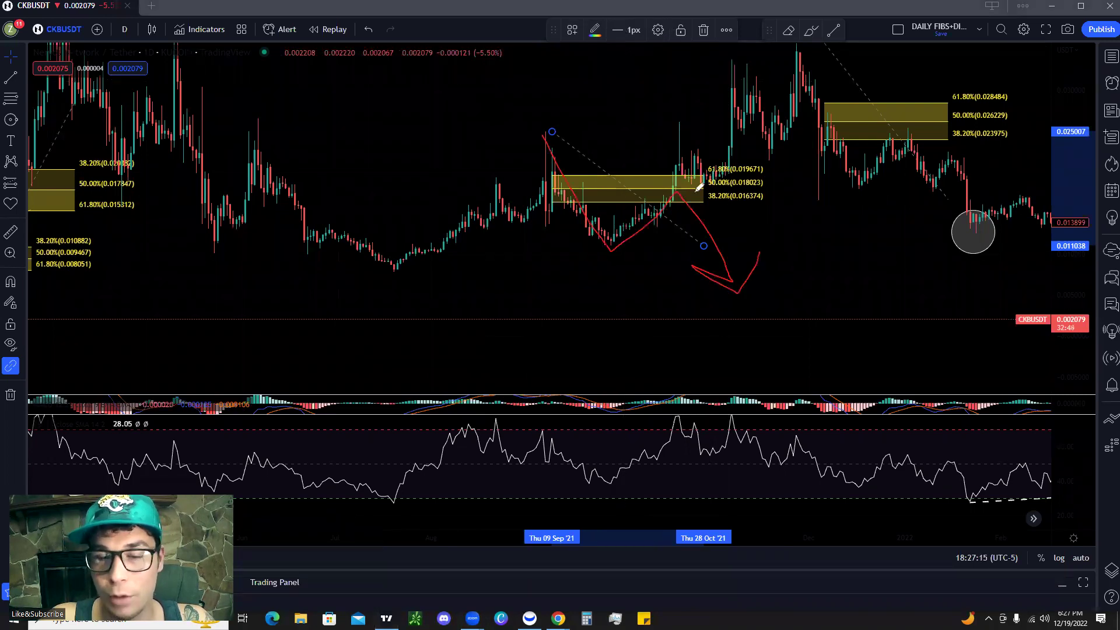
key("ctrl+z")
key("ctrl+z")
Step: Sketch the path of a bounce into the extended Fibonacci zone and a breakout above it, and undo the sketch
mouse_move(543, 133)
left_mouse_down()
mouse_move(586, 236)
mouse_move(651, 201)
left_mouse_up()
mouse_move(691, 153)
left_mouse_down()
mouse_move(680, 150)
mouse_move(701, 166)
left_mouse_up()
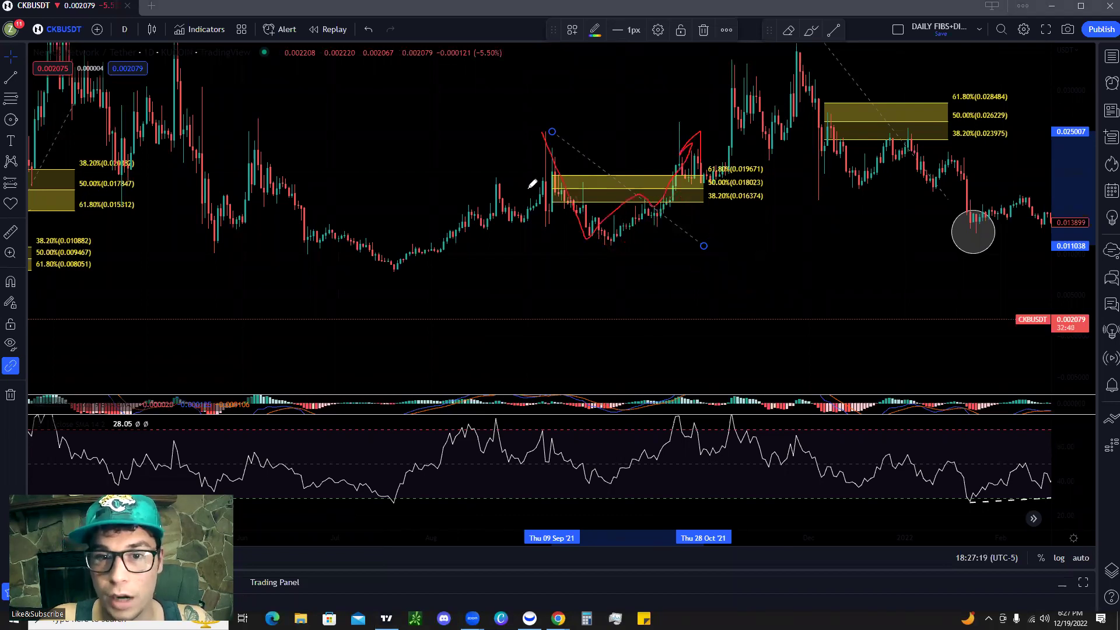
key("ctrl+z")
key("ctrl+z")
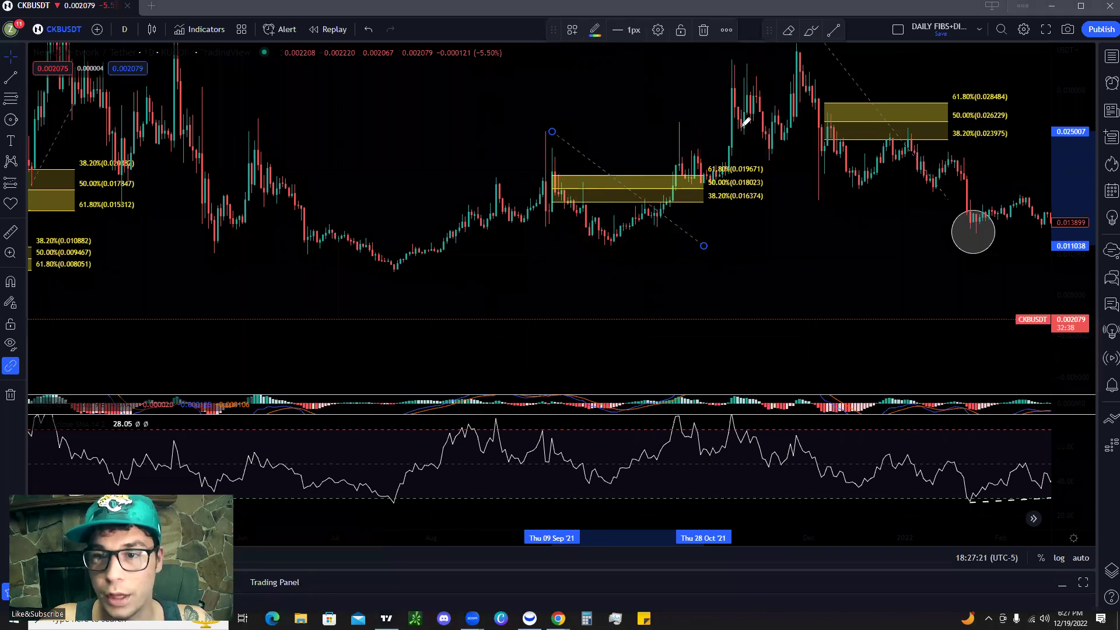
Step: Sketch the sharp 2022 drop and the zigzag price swings inside the grey ascending channel on the CKBUSDT chart
left_click_drag(769, 255, 301, 196)
scroll(713, 281, "down", 4)
scroll(958, 293, "down", 2)
left_click_drag(952, 292, 624, 293)
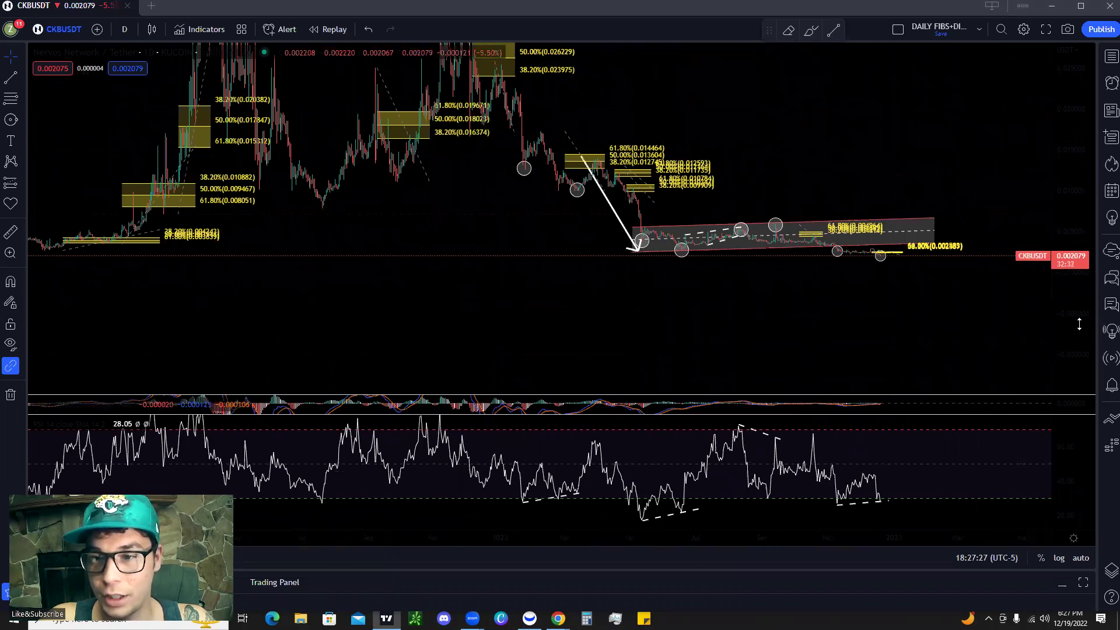
left_click_drag(1079, 323, 1034, 141)
scroll(742, 160, "up", 3)
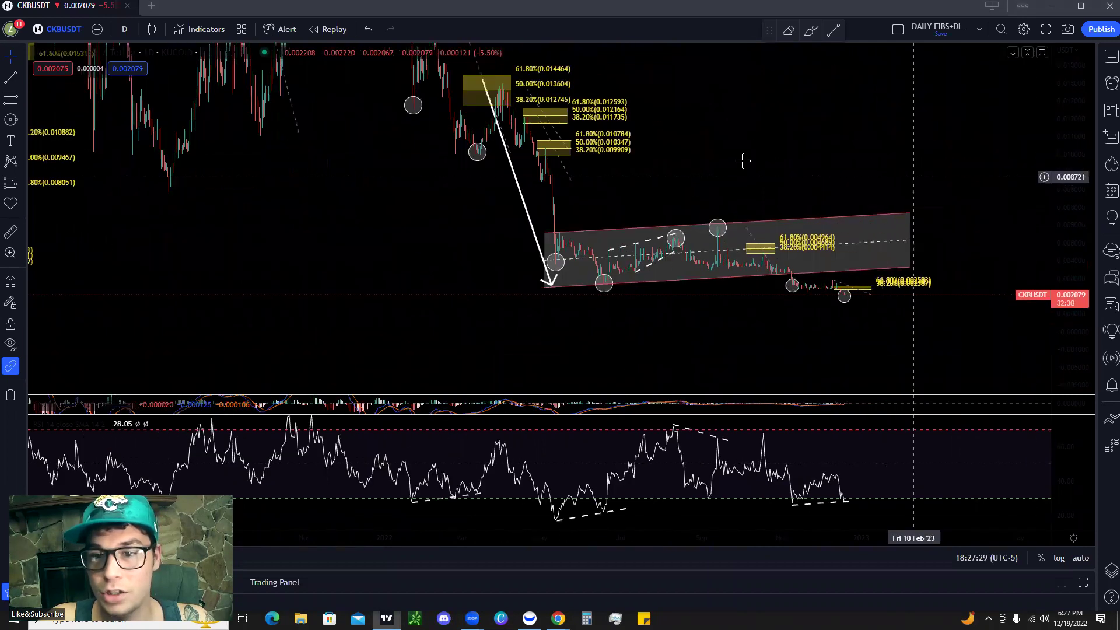
left_click_drag(1079, 269, 1059, 233)
left_click_drag(839, 192, 847, 195)
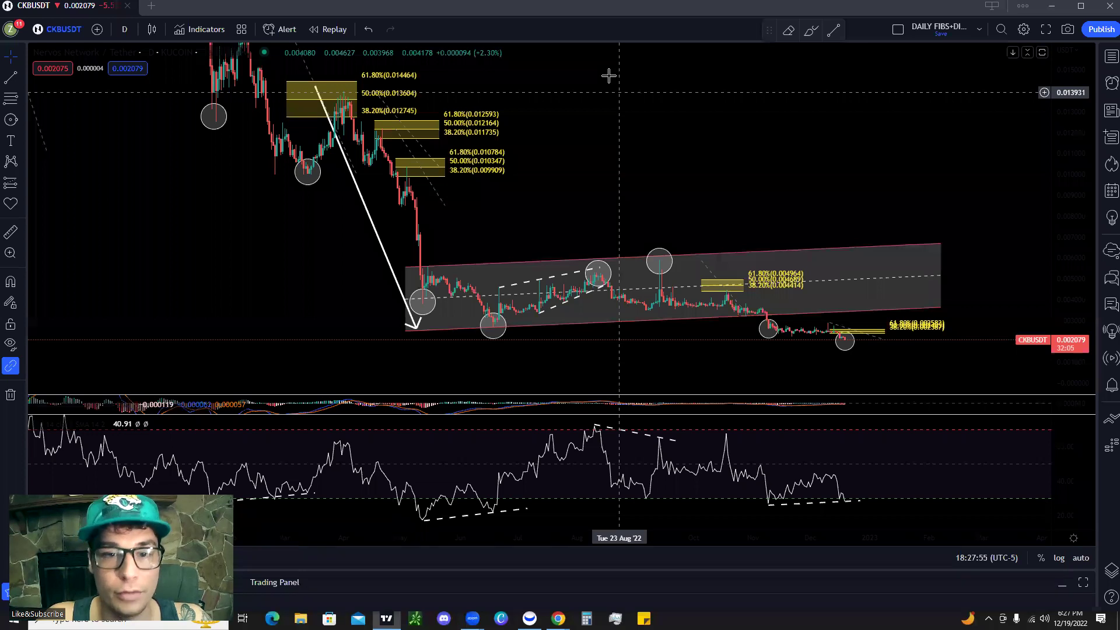
left_click_drag(421, 294, 510, 287)
mouse_move(323, 79)
left_mouse_down()
mouse_move(415, 353)
mouse_move(424, 303)
mouse_move(430, 335)
mouse_move(565, 319)
mouse_move(671, 268)
mouse_move(736, 310)
mouse_move(749, 273)
left_mouse_up()
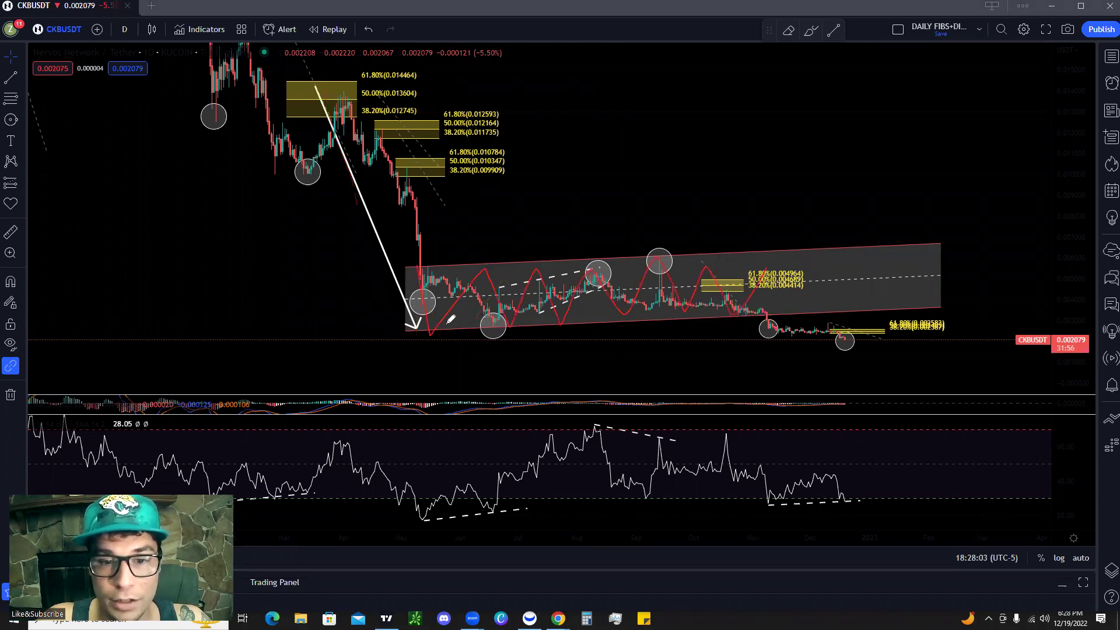
Step: Sketch a horizontal line beneath the channel, sketch a breakdown and rebound from the November 2022 low, and remove the sketches
left_click_drag(408, 331, 1008, 332)
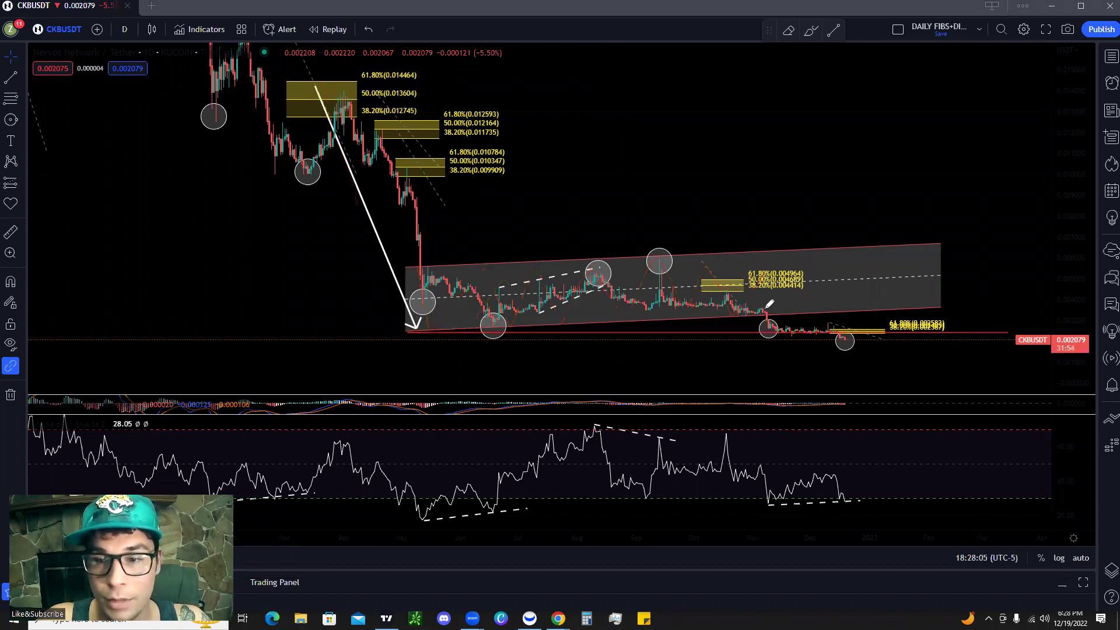
left_click_drag(767, 320, 814, 308)
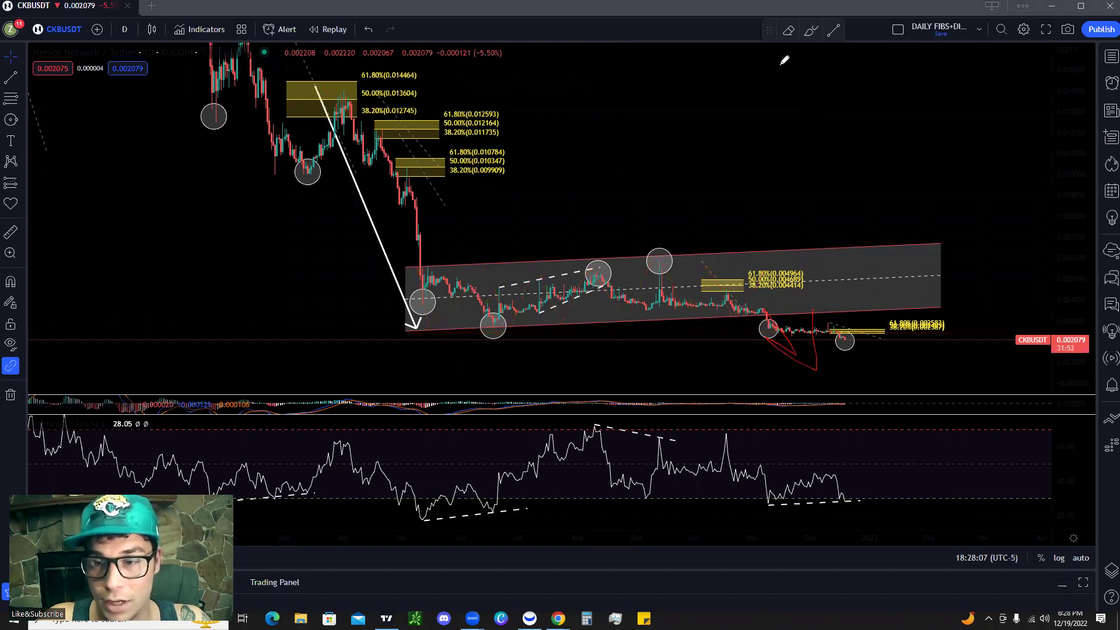
left_click(770, 313)
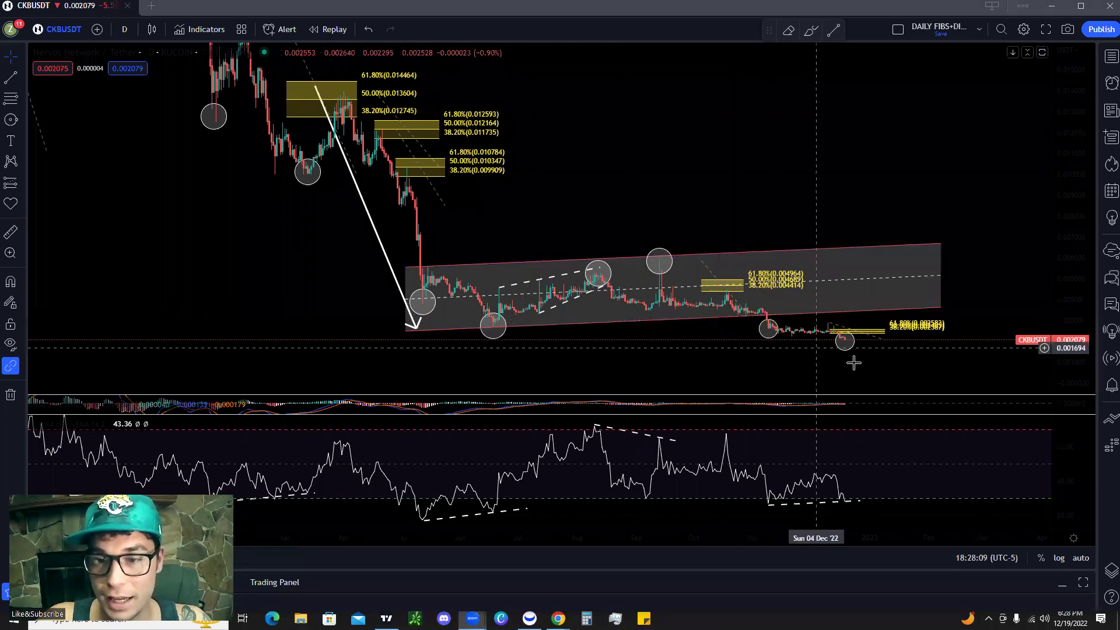
Step: Measure the price drop from the November 2022 channel breakdown to the level of the latest December low
left_click(11, 233)
left_click(775, 315)
left_click(823, 341)
left_click(1020, 273)
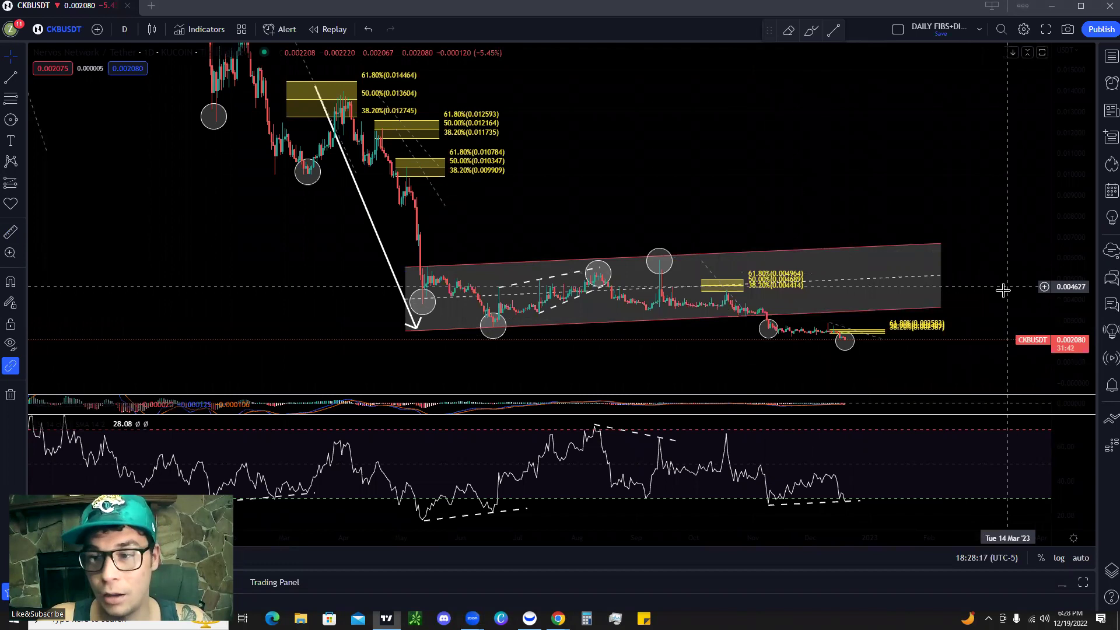
left_click_drag(1084, 306, 1060, 168)
left_click_drag(1012, 318, 990, 173)
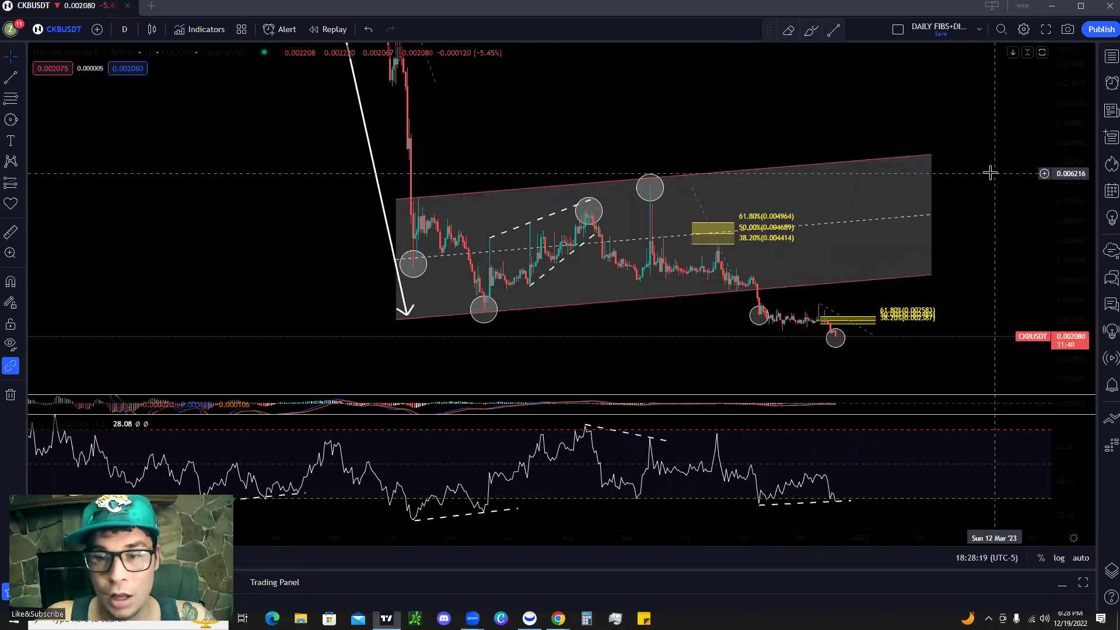
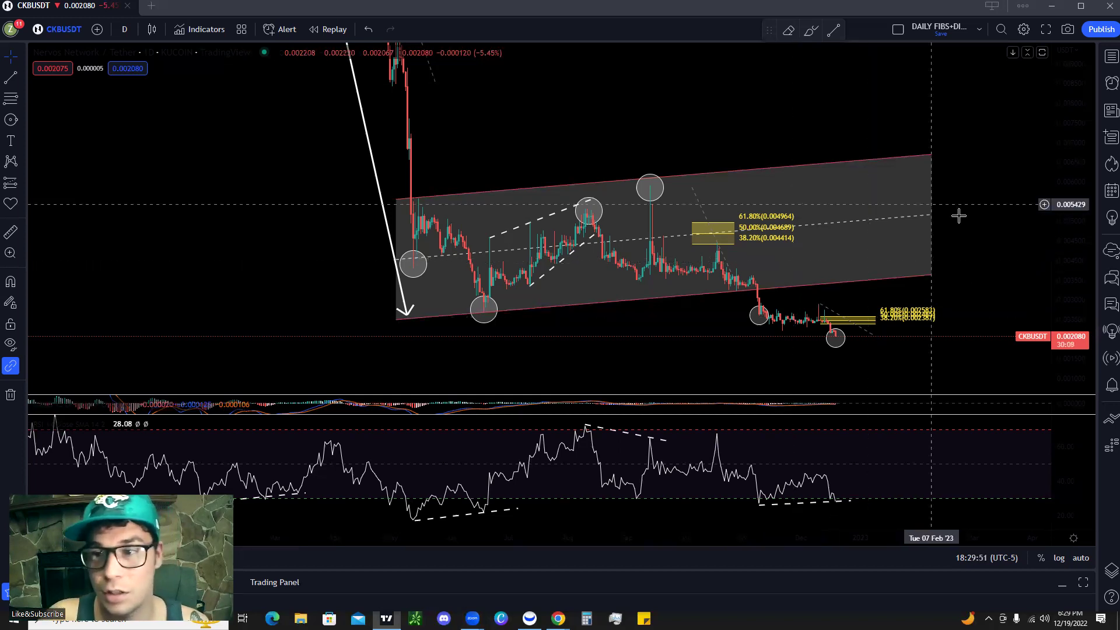
Step: Trace both boundaries of the dashed rising wedge inside the channel and sketch the price swings through it to a breakdown
left_click_drag(963, 216, 972, 182)
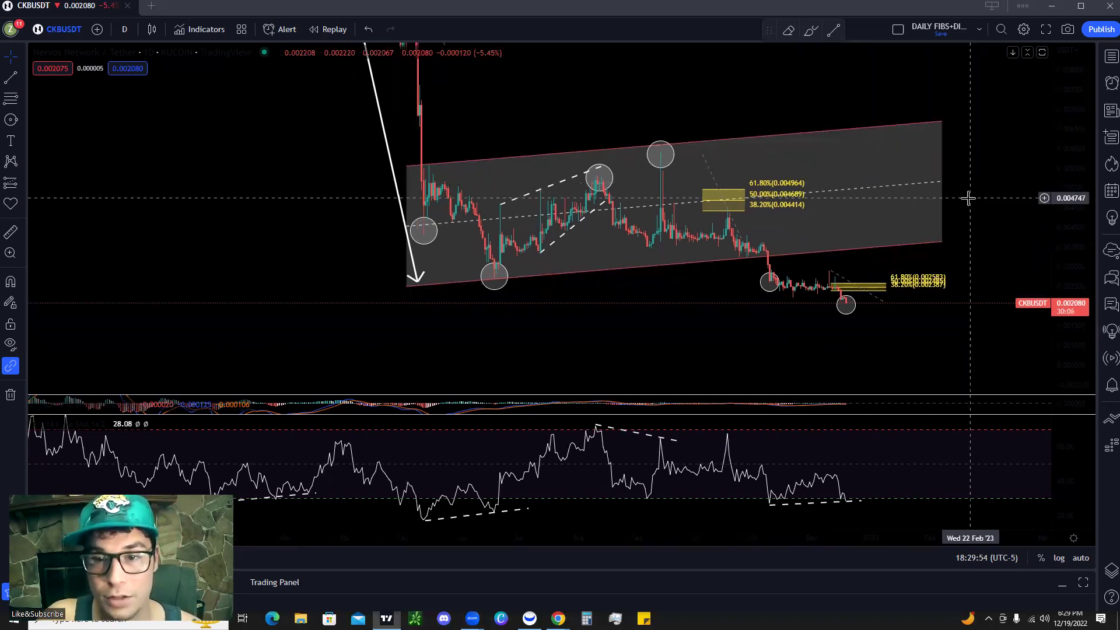
scroll(968, 198, "up", 4)
left_click_drag(725, 262, 1025, 261)
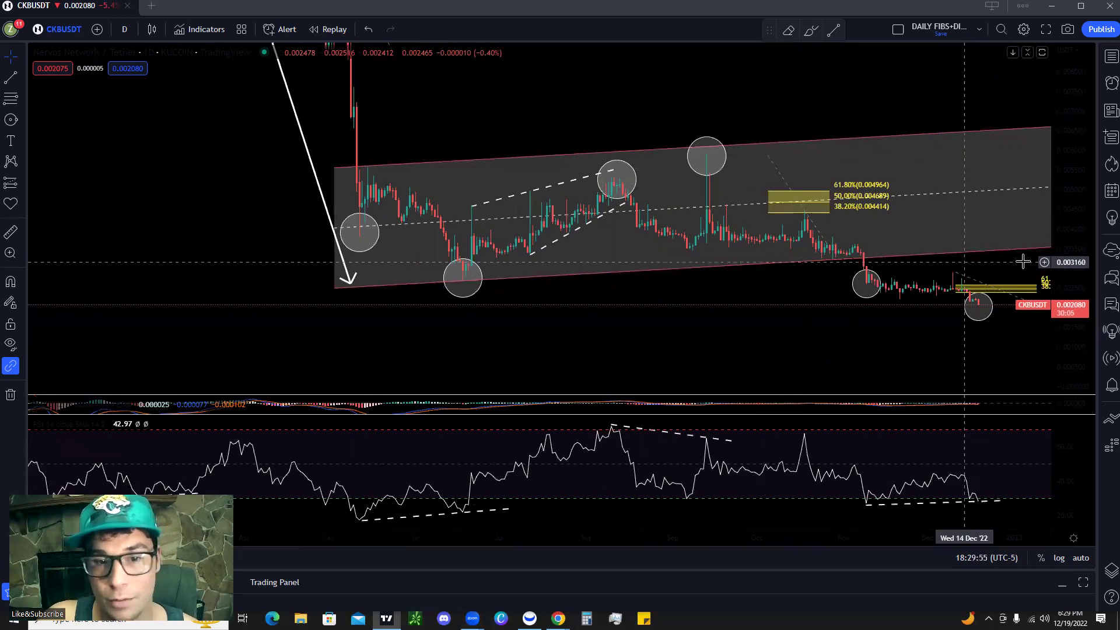
left_click_drag(1061, 211, 1061, 209)
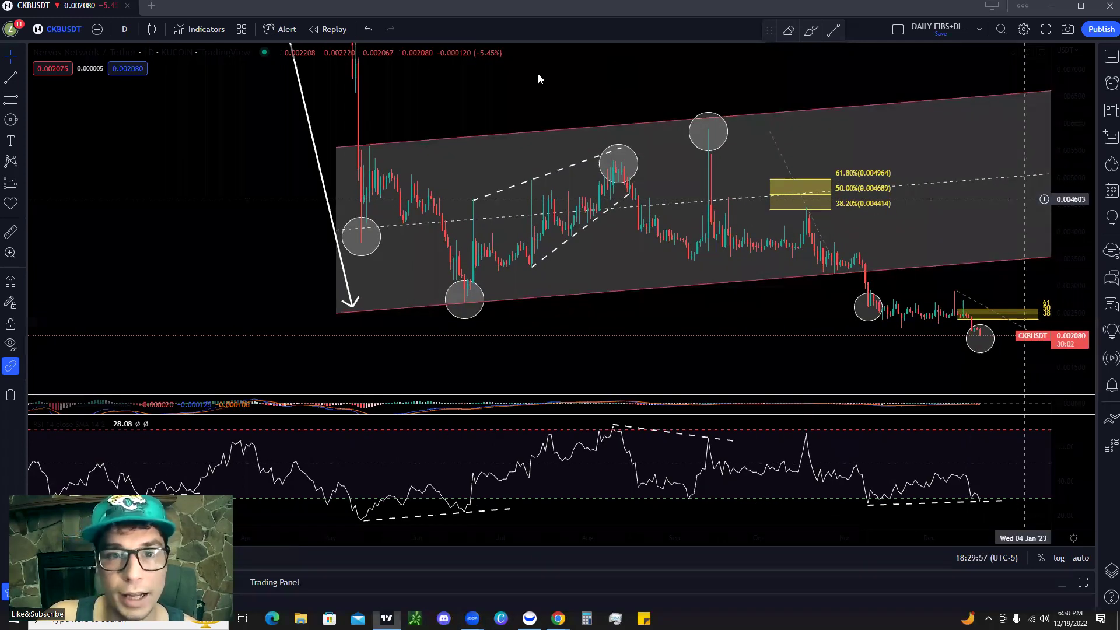
left_click_drag(467, 194, 612, 146)
left_click_drag(530, 266, 633, 185)
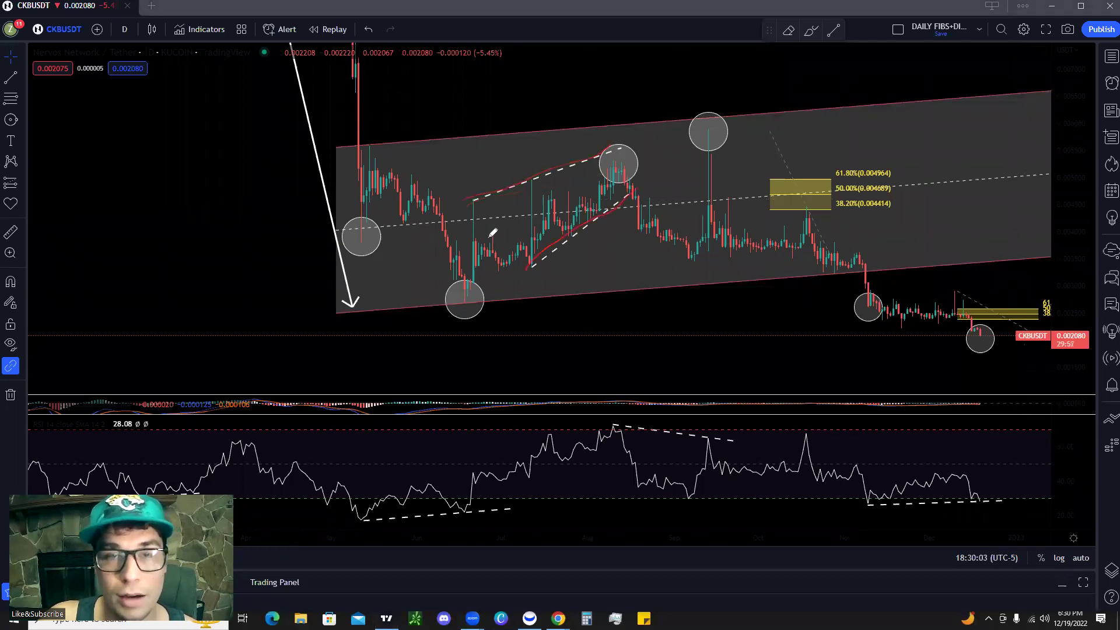
mouse_move(474, 200)
left_mouse_down()
mouse_move(513, 247)
mouse_move(513, 192)
mouse_move(540, 178)
mouse_move(595, 199)
mouse_move(633, 164)
mouse_move(626, 195)
left_mouse_up()
mouse_move(536, 264)
left_mouse_down()
mouse_move(656, 170)
mouse_move(627, 193)
mouse_move(639, 186)
mouse_move(641, 227)
mouse_move(660, 228)
left_mouse_up()
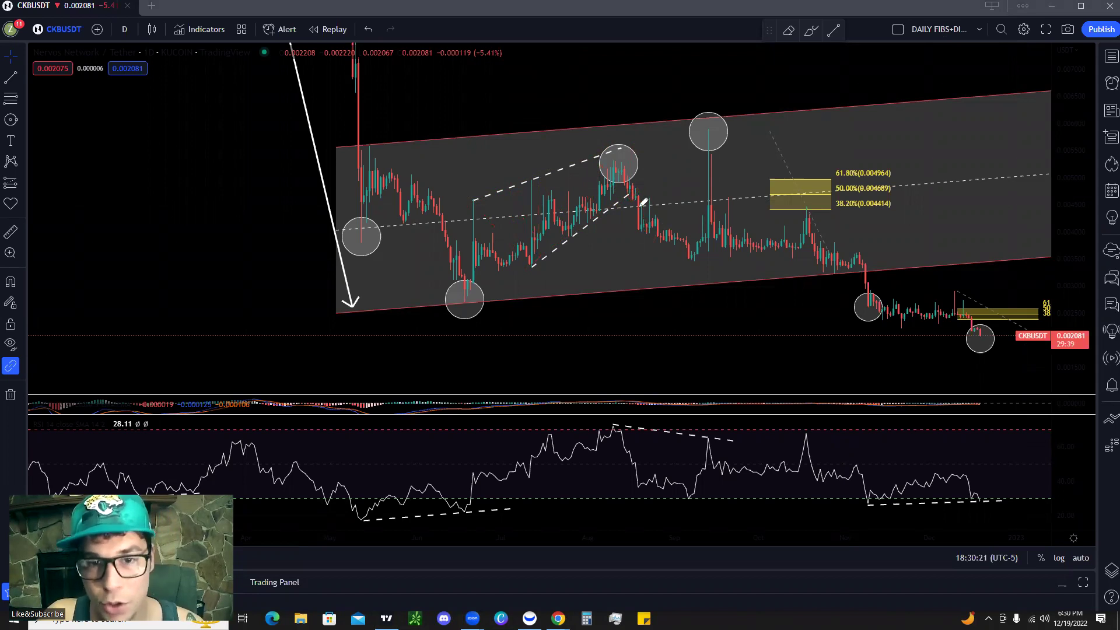
Step: Sketch the rise to the August high, then mark the August and September highs and join them with a rising line
mouse_move(497, 214)
left_mouse_down()
mouse_move(553, 182)
mouse_move(612, 180)
mouse_move(623, 150)
left_mouse_up()
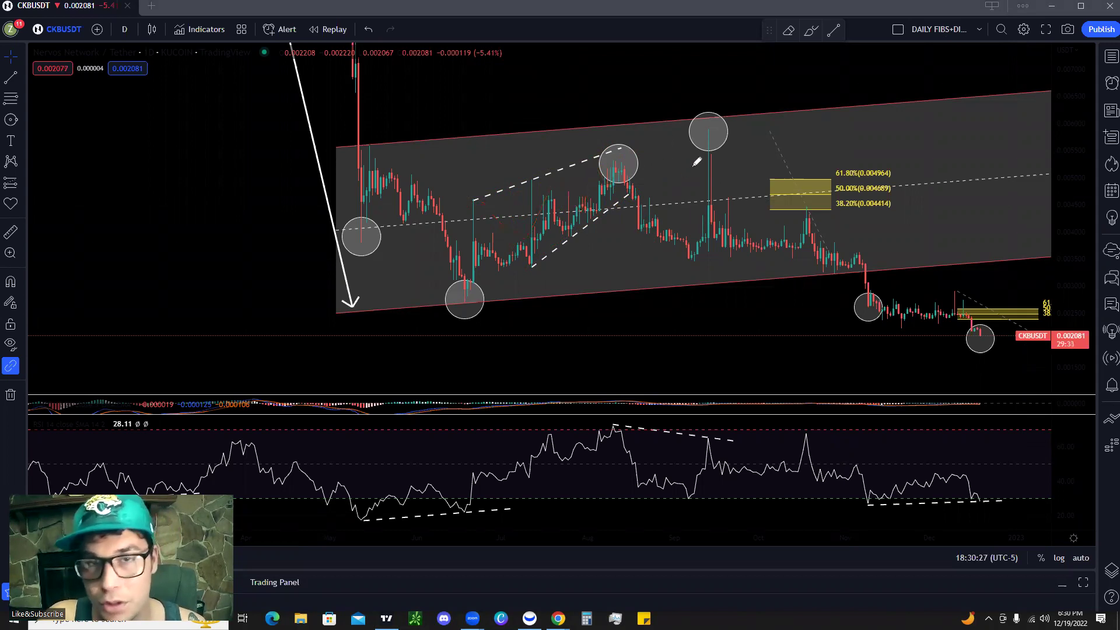
left_click_drag(622, 152, 624, 151)
left_click_drag(712, 114, 710, 102)
mouse_move(616, 167)
left_mouse_down()
mouse_move(690, 124)
mouse_move(703, 134)
left_mouse_up()
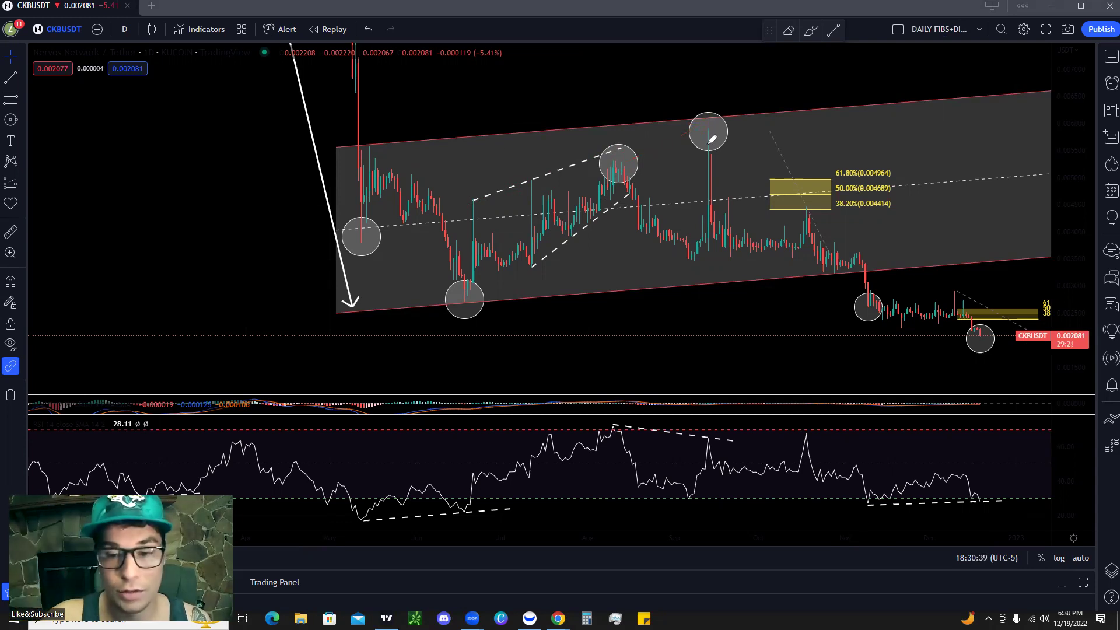
Step: Mark and join the August and September RSI peaks with a falling line, and sketch a sideways-then-down arrow to beneath the channel
mouse_move(636, 411)
left_mouse_down()
mouse_move(594, 427)
mouse_move(634, 408)
left_mouse_up()
left_click_drag(713, 429, 705, 426)
mouse_move(615, 421)
left_mouse_down()
mouse_move(726, 442)
mouse_move(703, 449)
left_mouse_up()
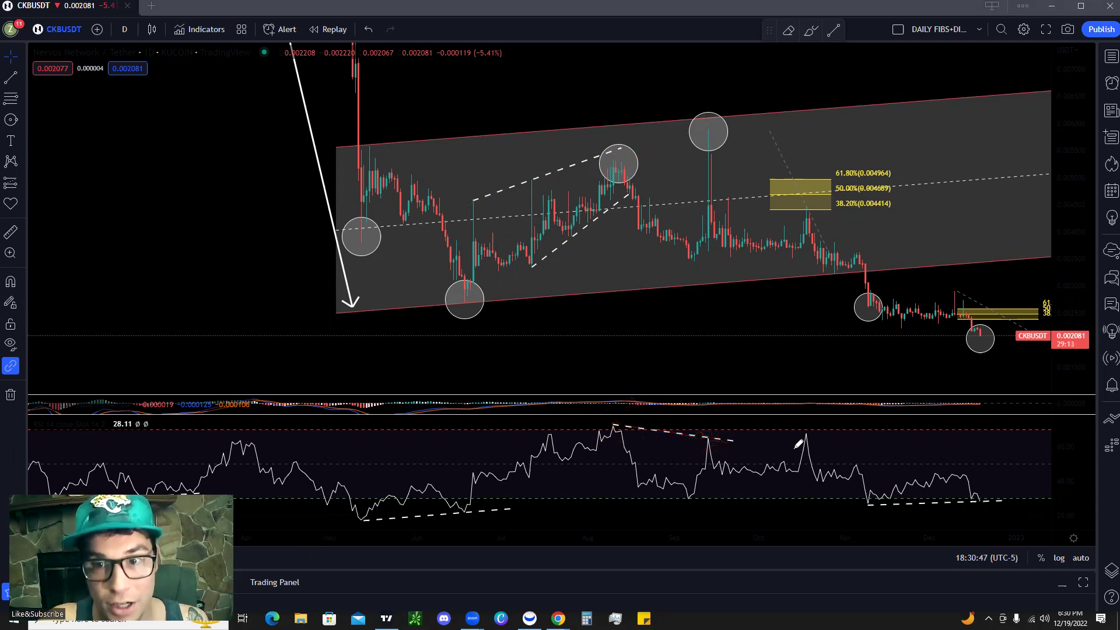
mouse_move(702, 126)
left_mouse_down()
mouse_move(763, 249)
mouse_move(706, 232)
mouse_move(899, 231)
mouse_move(888, 291)
mouse_move(931, 274)
left_mouse_up()
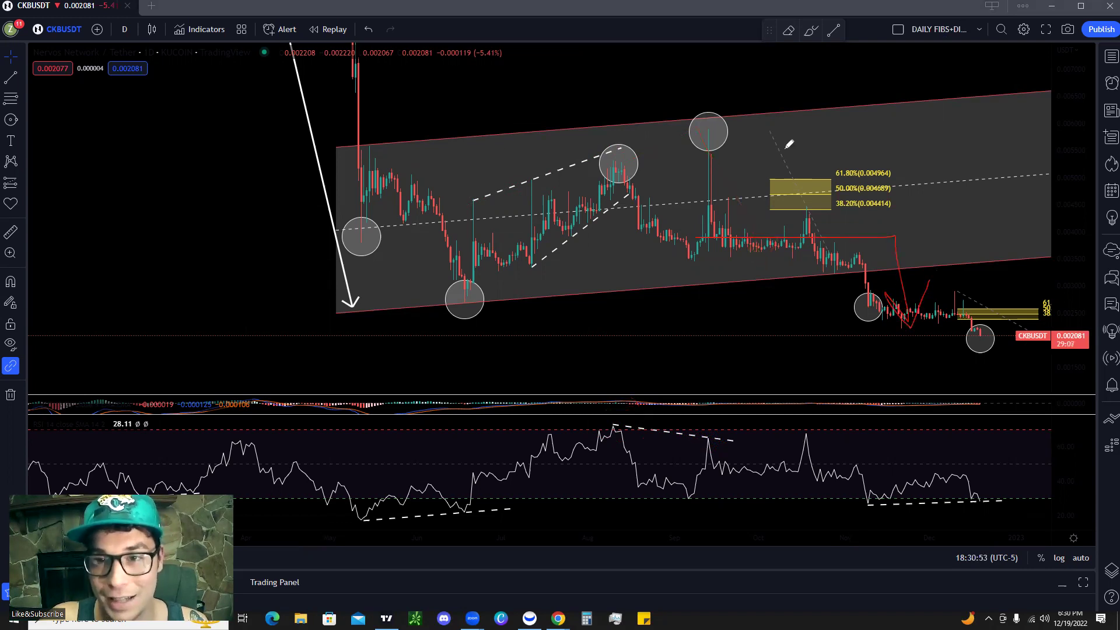
Step: Examine the whole ascending channel together with the sharp drop before it and the breakdown beneath it
mouse_move(735, 89)
left_mouse_down()
mouse_move(624, 86)
mouse_move(725, 104)
left_mouse_up()
left_click_drag(1077, 100, 1069, 202)
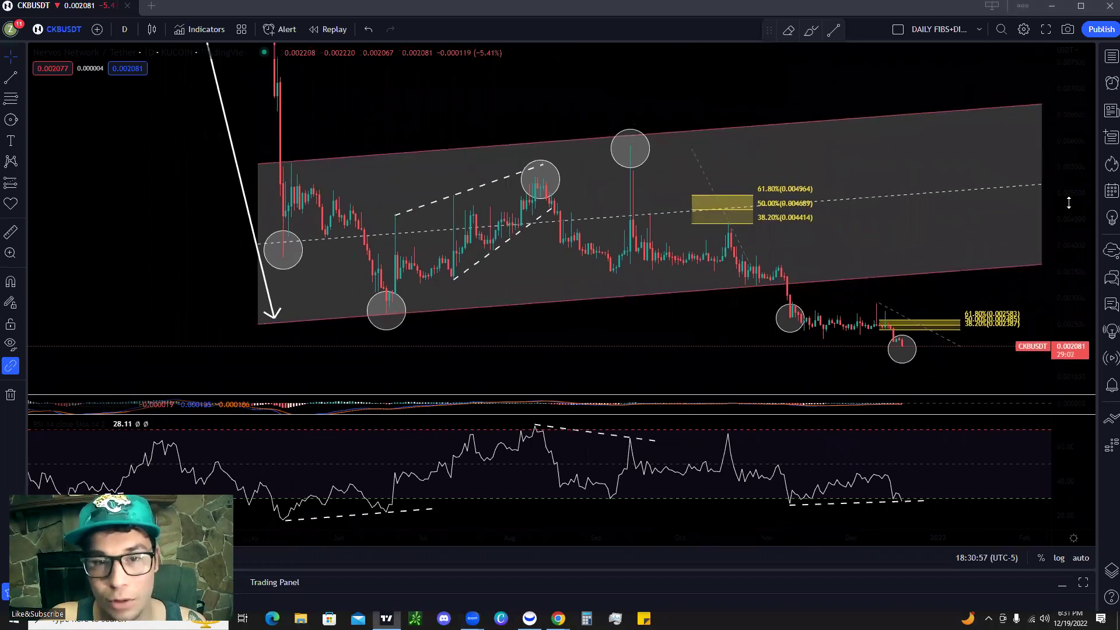
scroll(1069, 202, "down", 3)
scroll(1048, 201, "down", 4)
scroll(881, 121, "down", 2)
left_click_drag(880, 122, 655, 154)
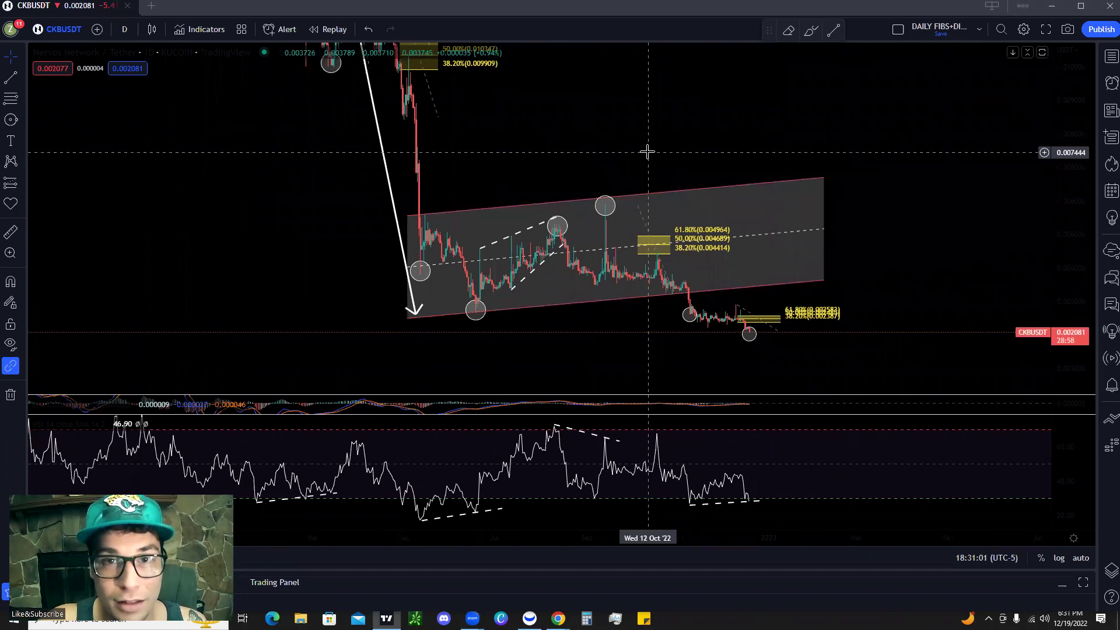